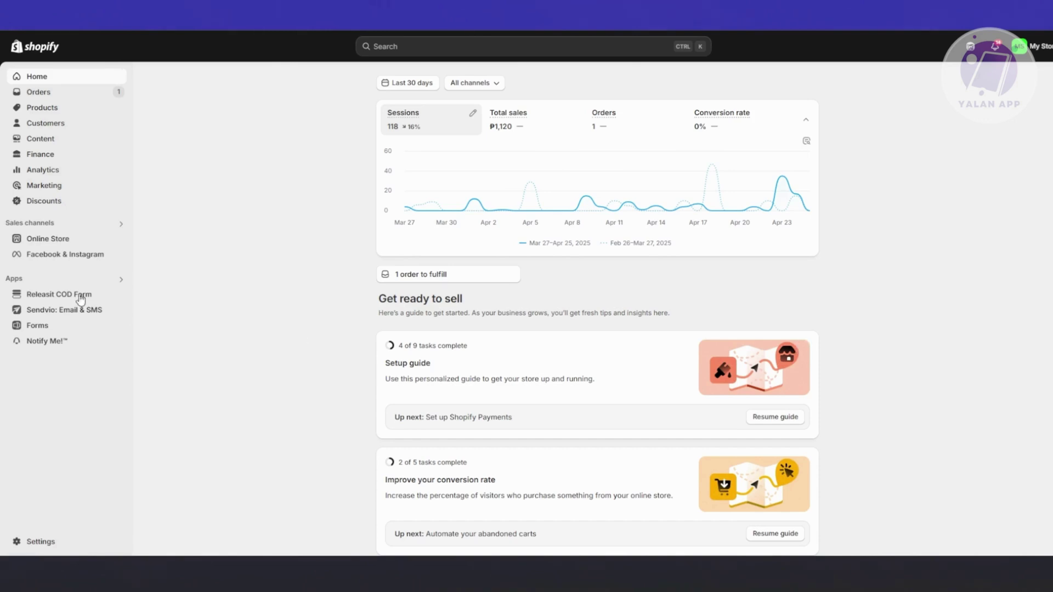
# Go to the store's Products list and start a new product
pyautogui.click(53, 113)
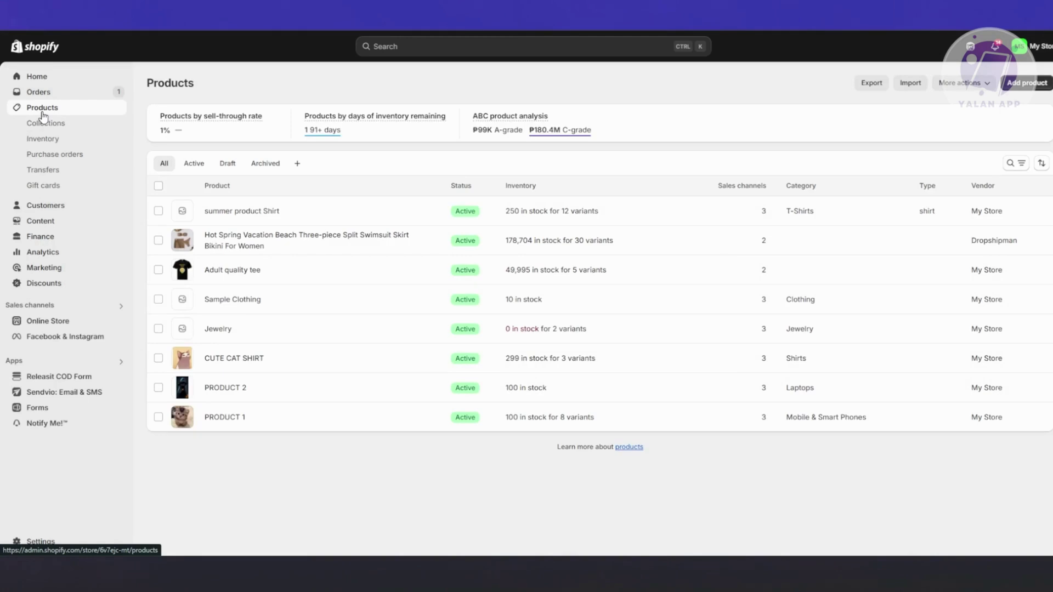
pyautogui.moveTo(347, 580)
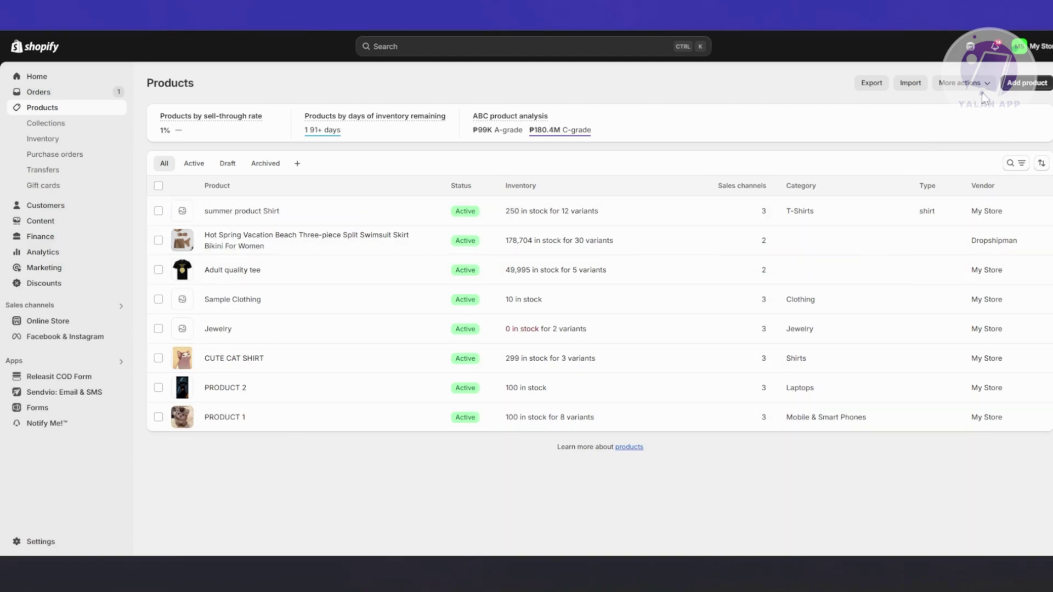
pyautogui.click(1028, 83)
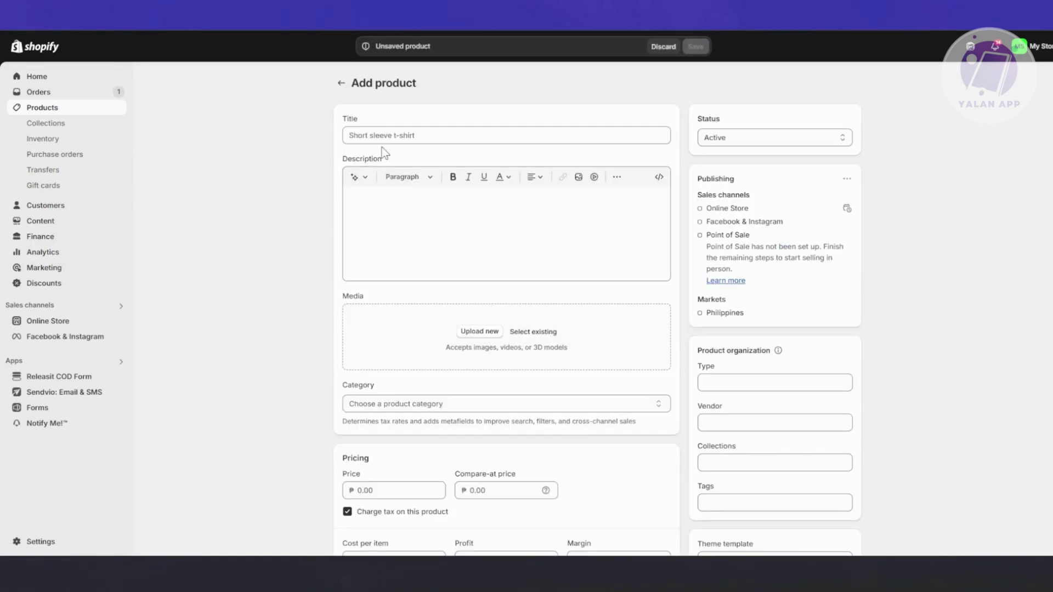
# Check the blank product's Title, Description and Category fields, opening and closing the category list
pyautogui.click(409, 137)
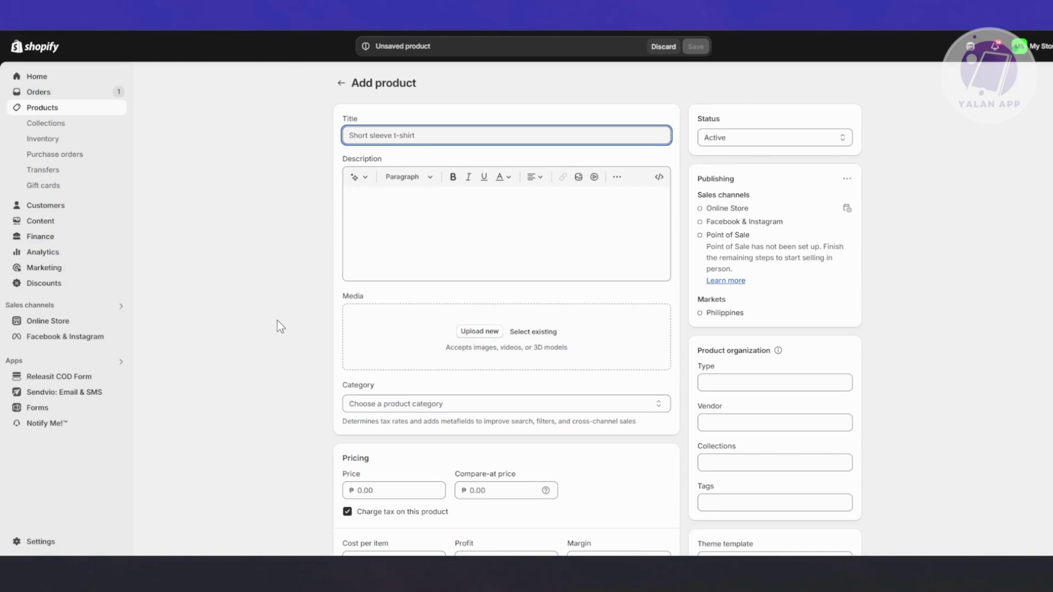
pyautogui.click(379, 223)
pyautogui.click(316, 272)
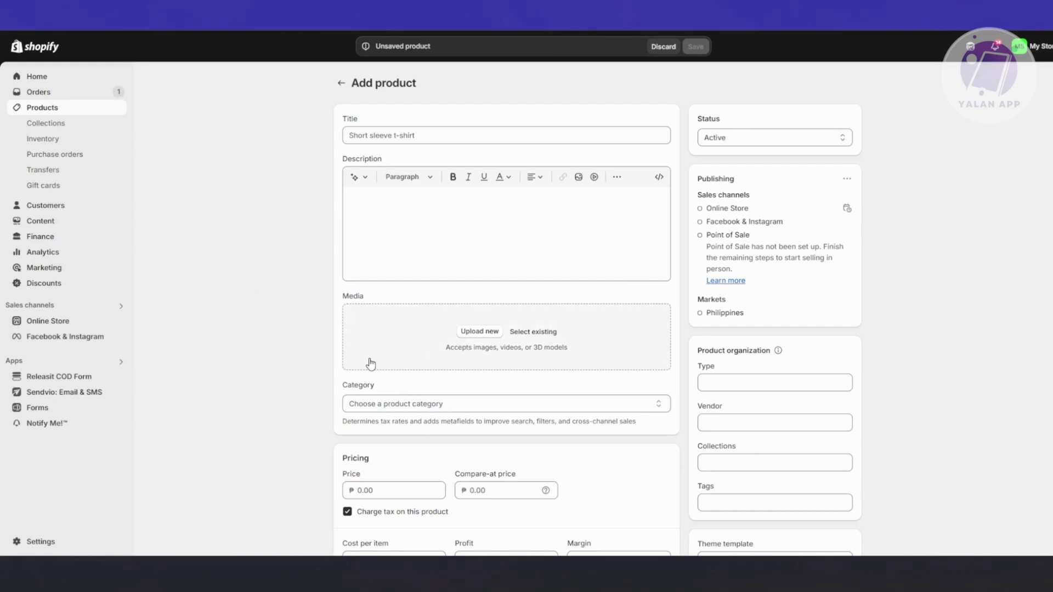
pyautogui.click(399, 407)
pyautogui.click(268, 406)
# Review the form's pricing, CEBU and Manila inventory, shipping weight and search listing sections
pyautogui.scroll(-3, 503, 430)
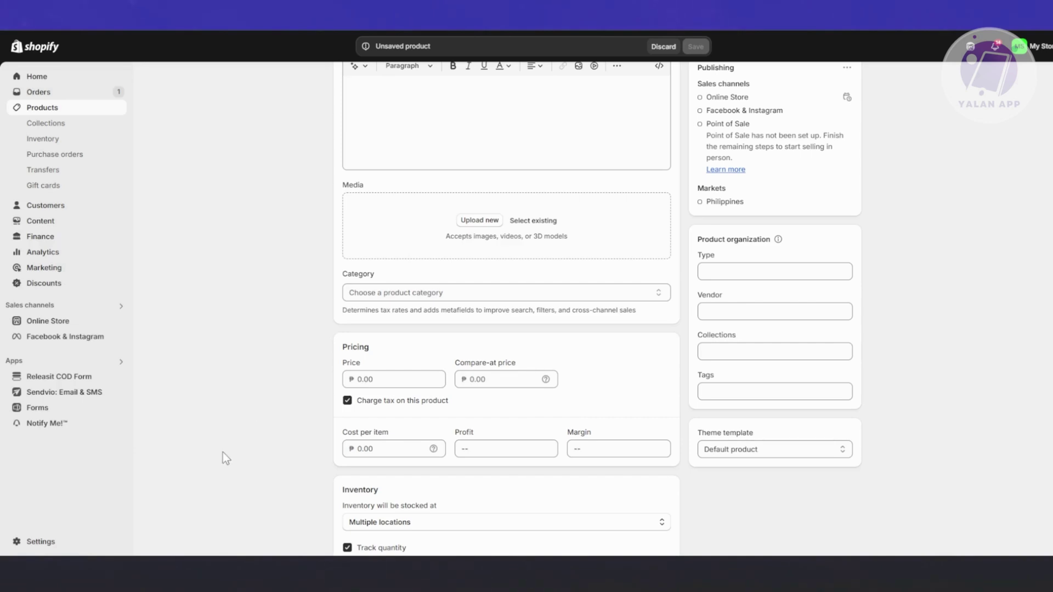
pyautogui.scroll(-2, 304, 403)
pyautogui.scroll(-3, 304, 403)
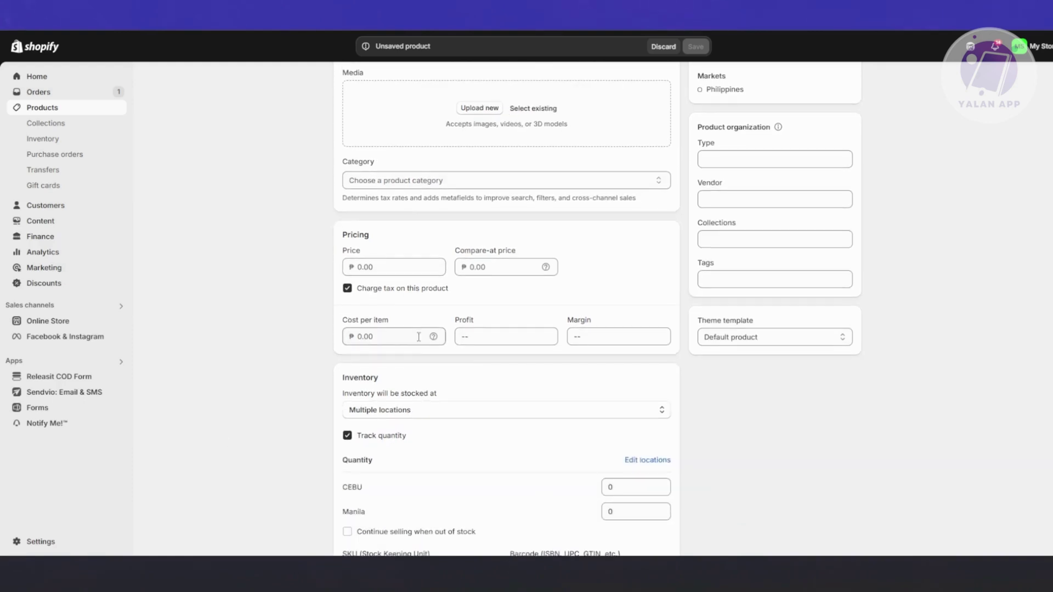
pyautogui.scroll(-2, 417, 288)
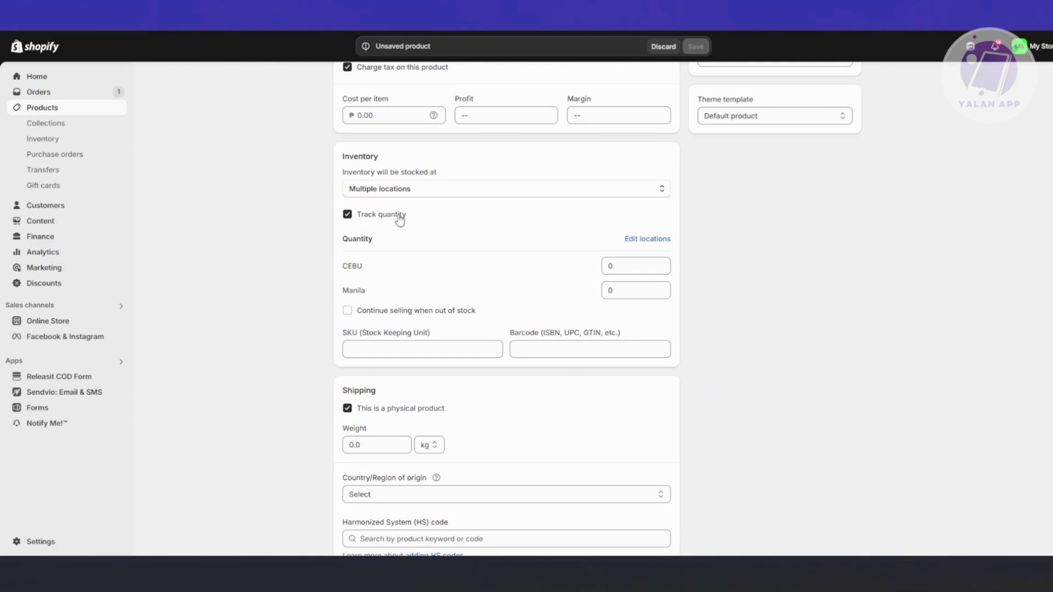
pyautogui.scroll(-3, 321, 327)
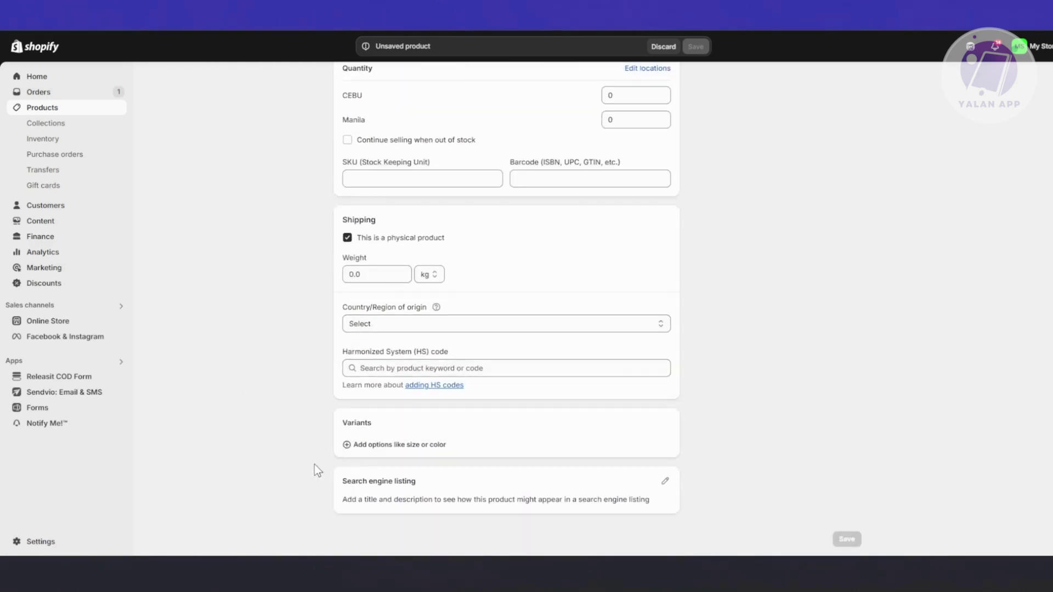
pyautogui.scroll(12, 219, 439)
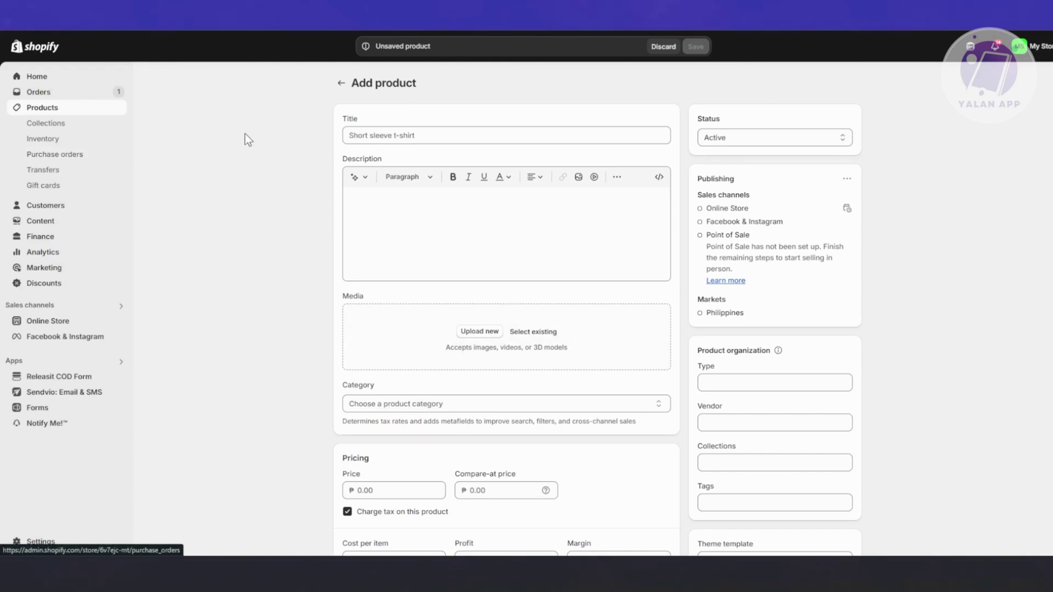
# Start a new Manual collection from the store's Collections page
pyautogui.click(43, 126)
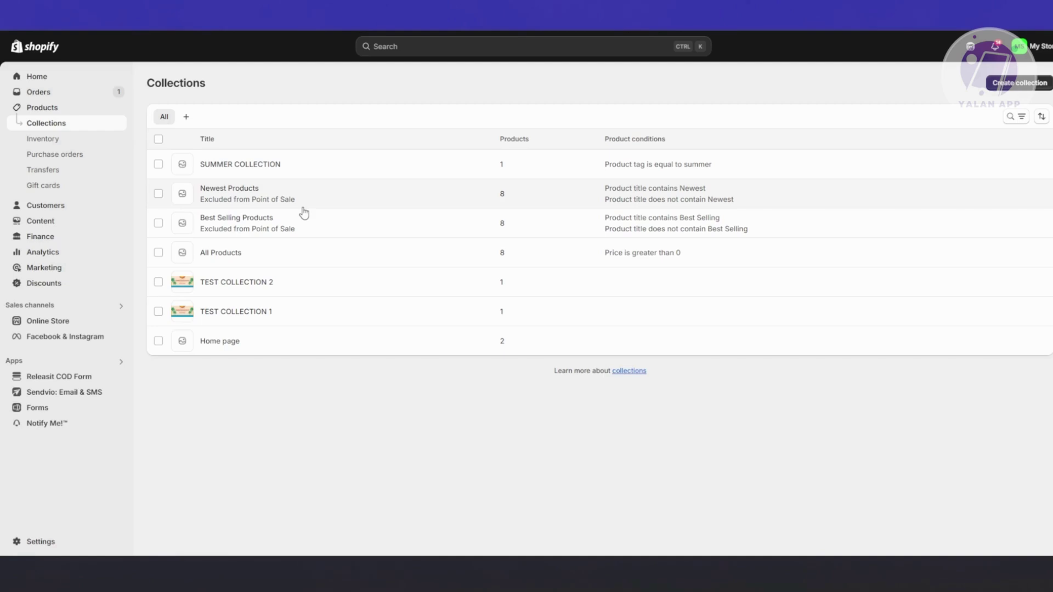
pyautogui.click(1034, 85)
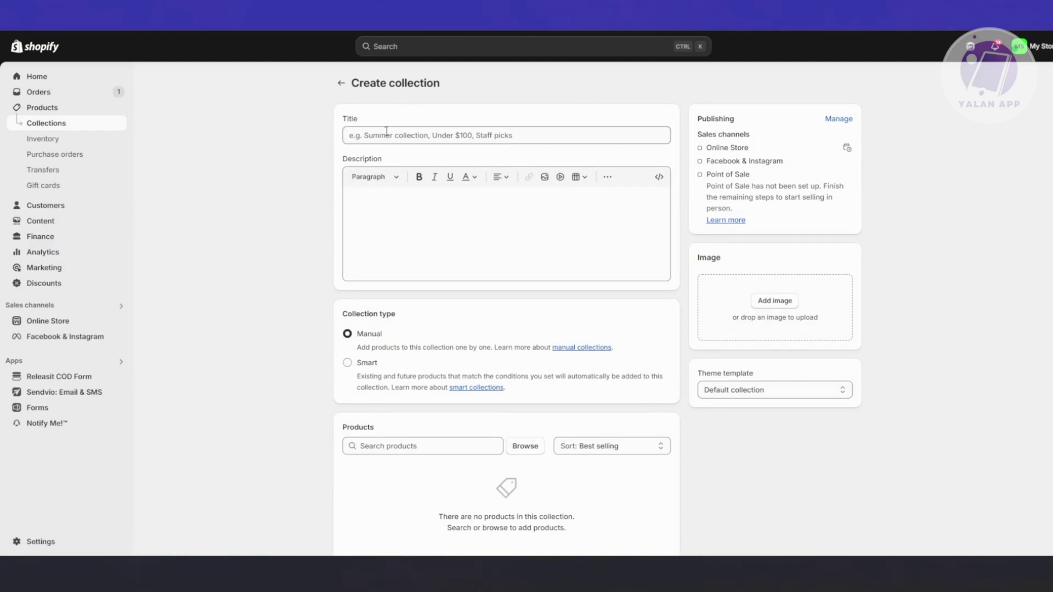
pyautogui.click(386, 134)
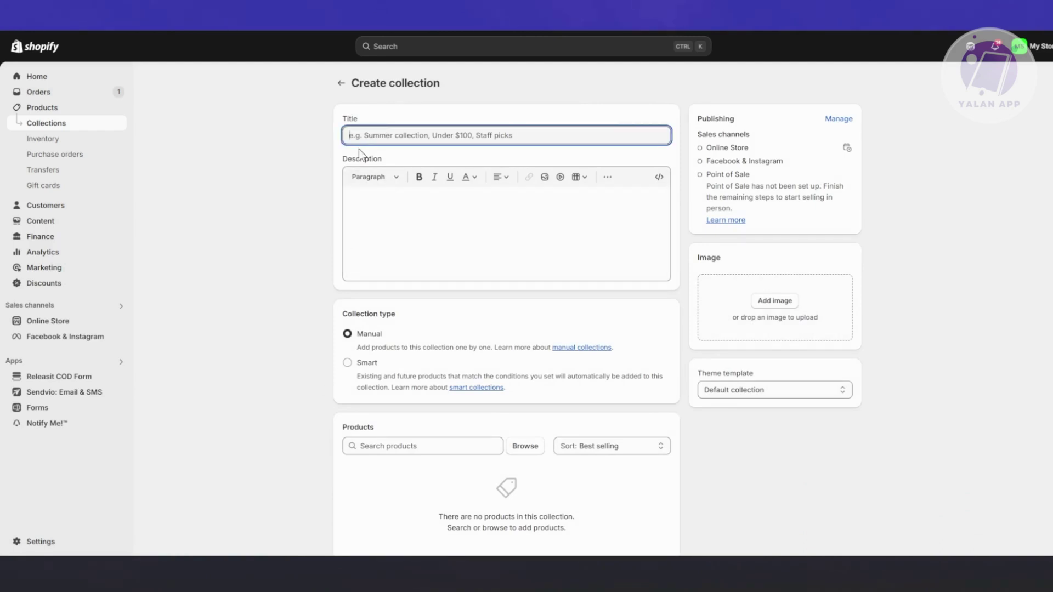
pyautogui.click(409, 225)
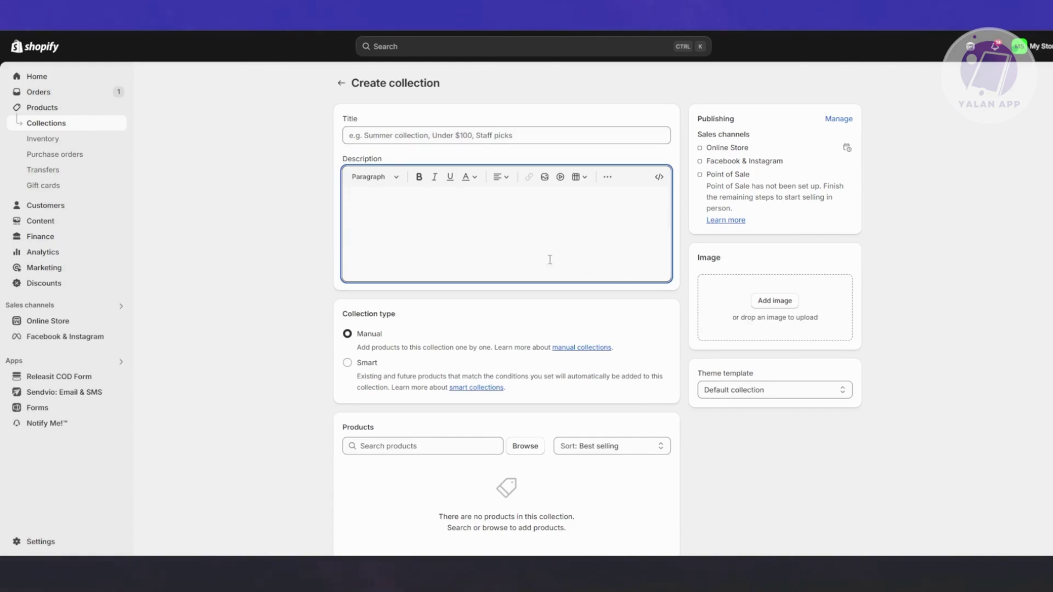
pyautogui.click(430, 139)
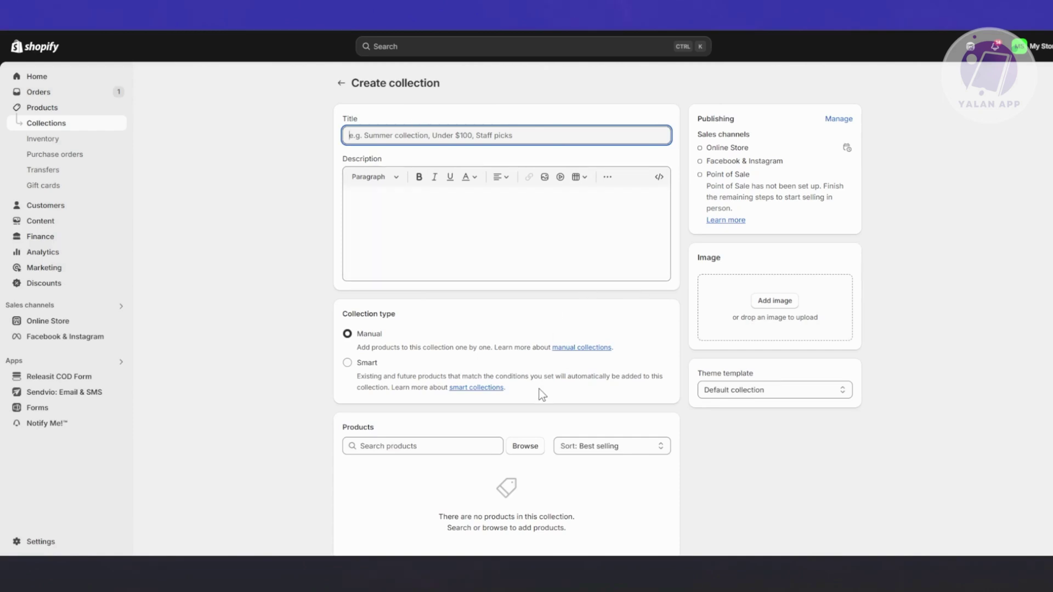
pyautogui.scroll(-2, 540, 391)
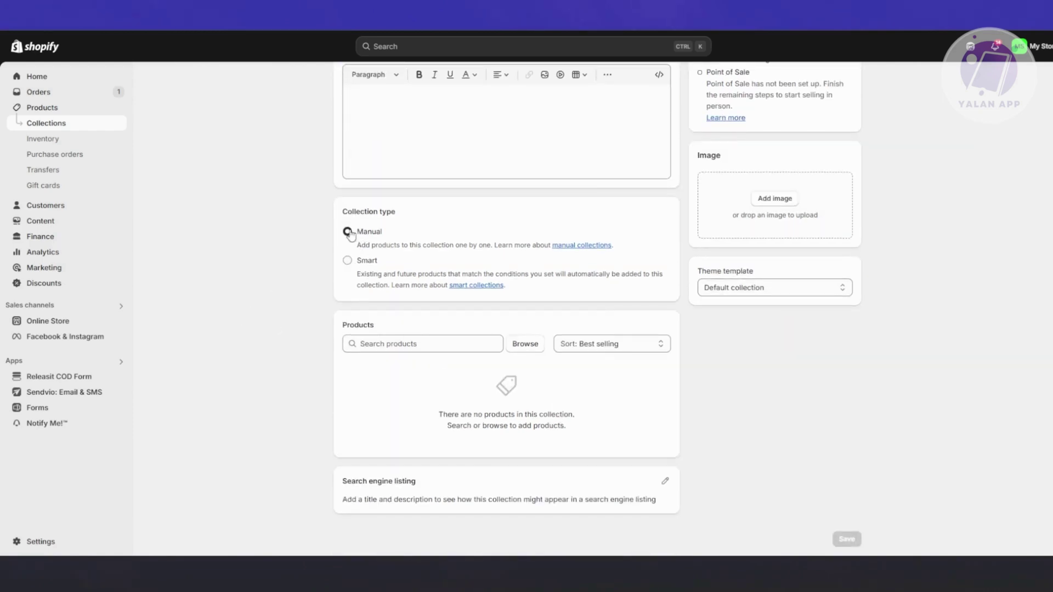
pyautogui.moveTo(344, 211); pyautogui.dragTo(419, 231)
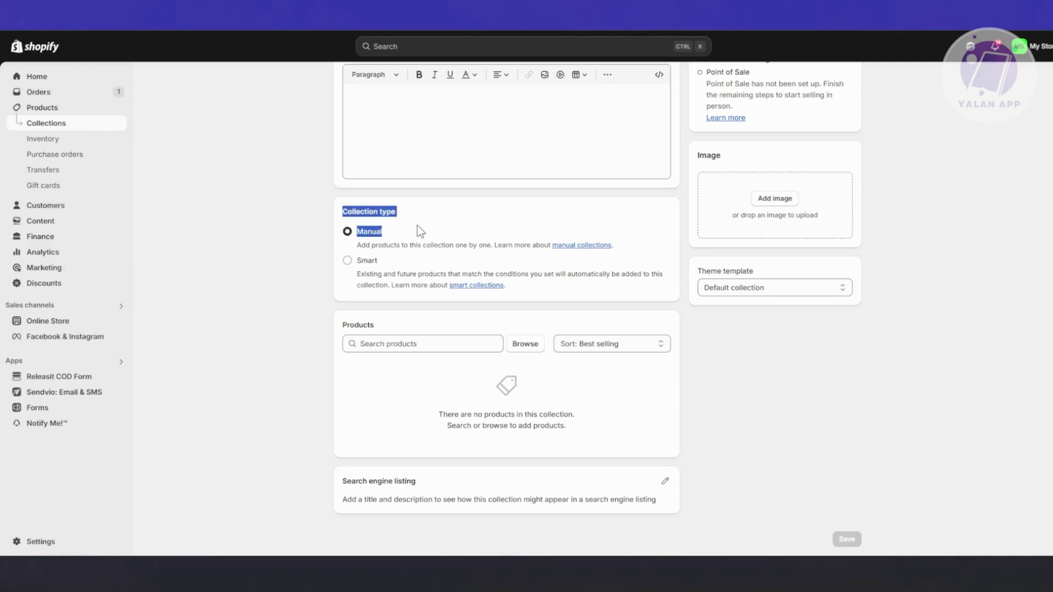
pyautogui.click(286, 275)
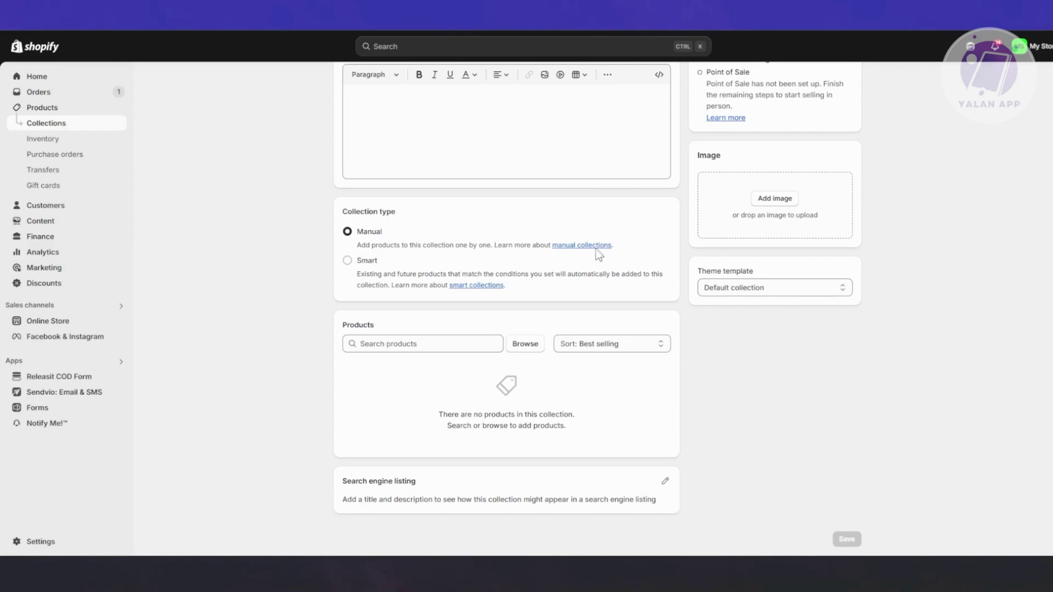
pyautogui.click(429, 345)
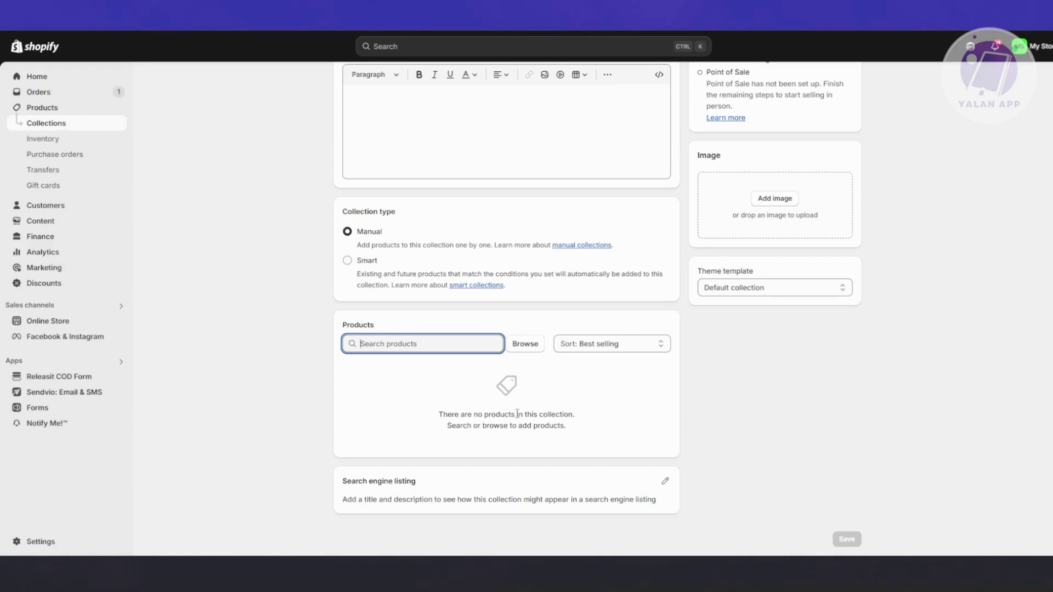
# Make the new collection Smart with the condition Tag is equal to summer
pyautogui.click(349, 261)
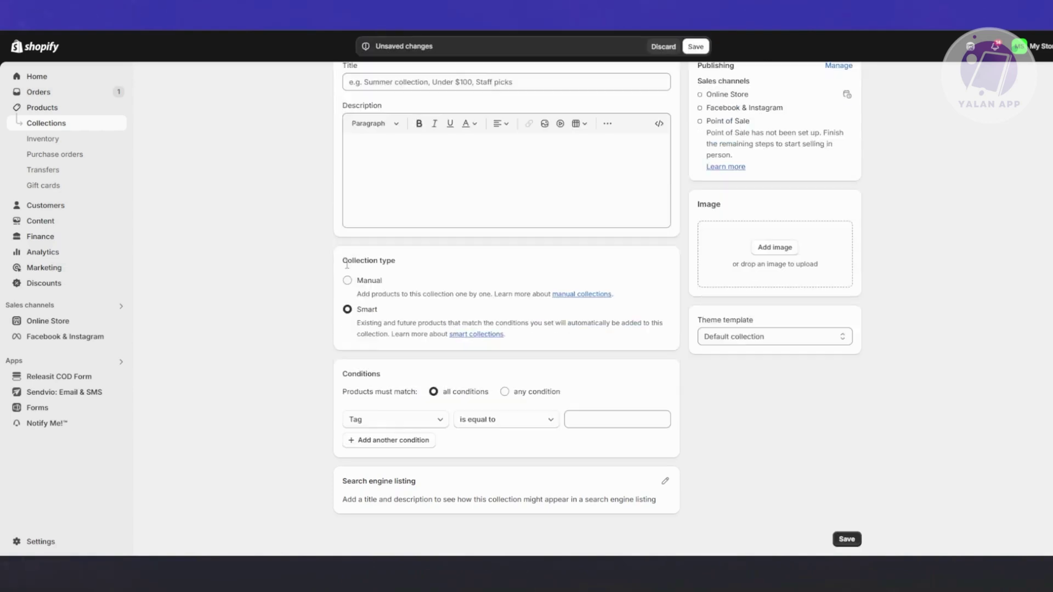
pyautogui.click(485, 420)
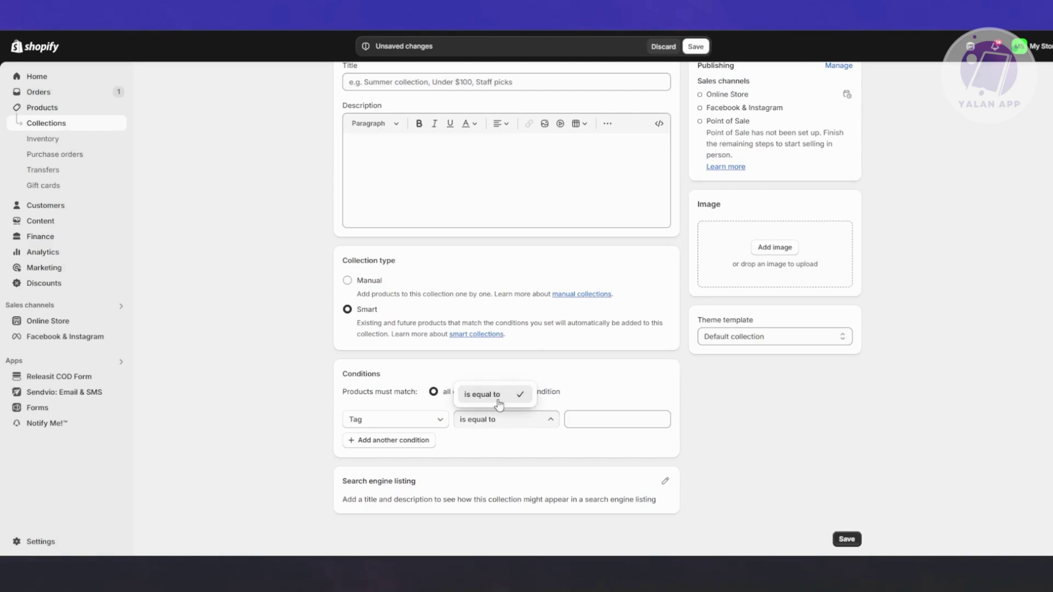
pyautogui.click(568, 421)
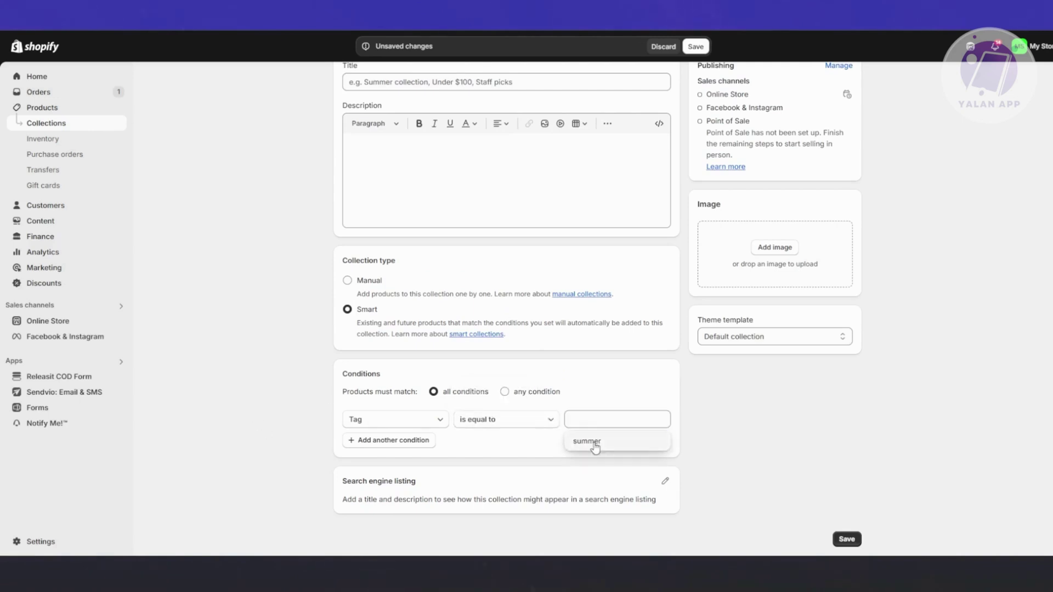
pyautogui.click(593, 441)
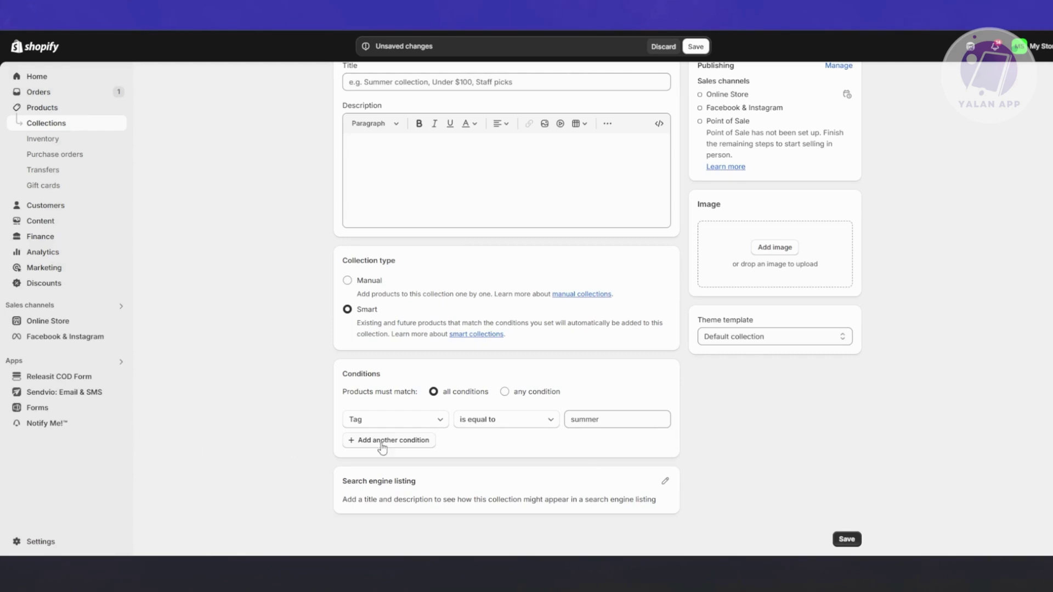
pyautogui.scroll(2, 254, 273)
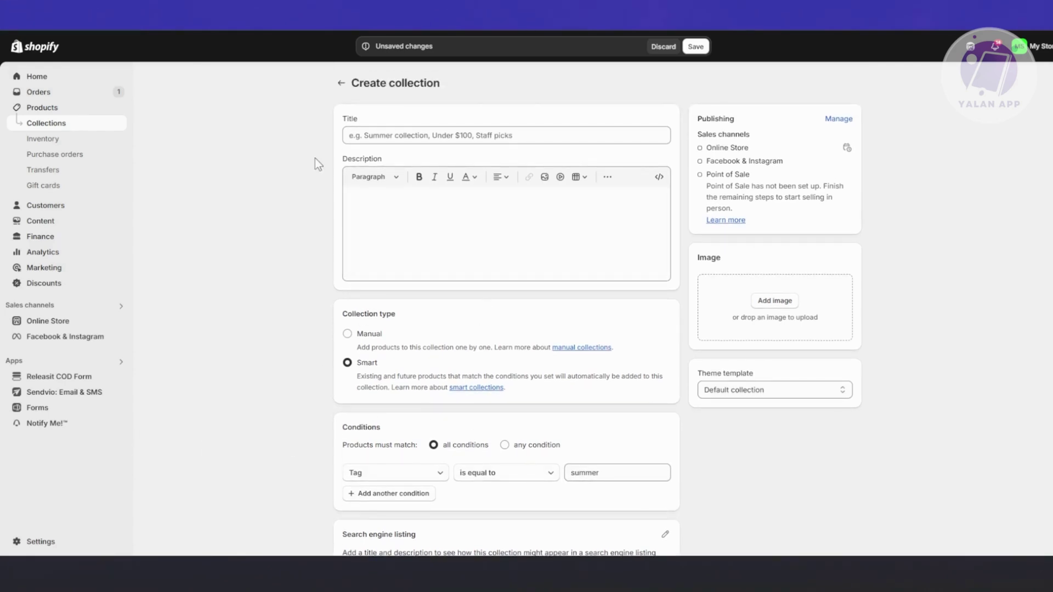
pyautogui.scroll(-2, 204, 402)
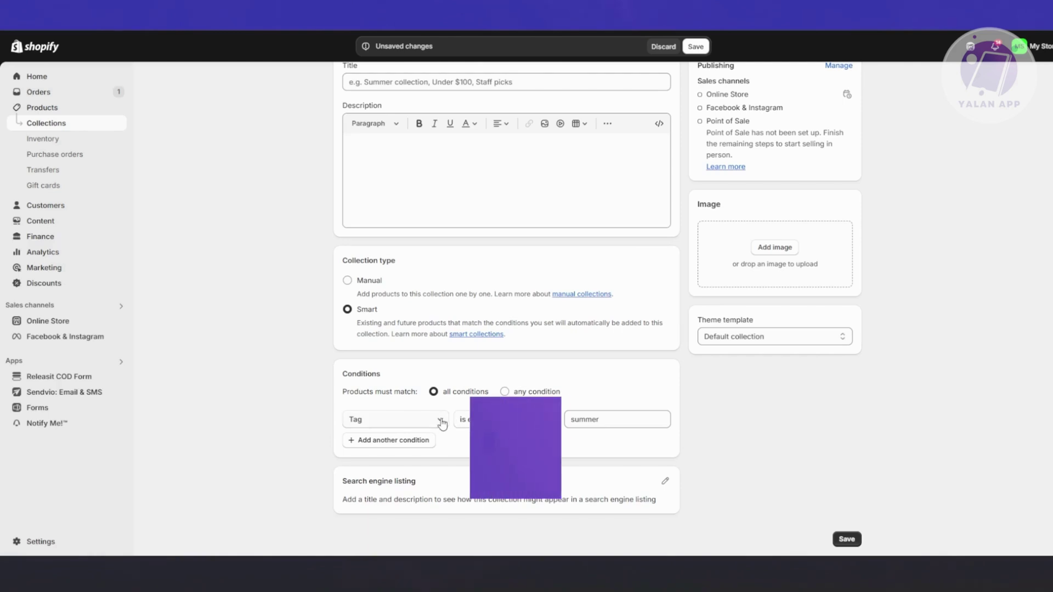
# Look through the condition field list, then discard the unsaved smart collection changes
pyautogui.click(443, 422)
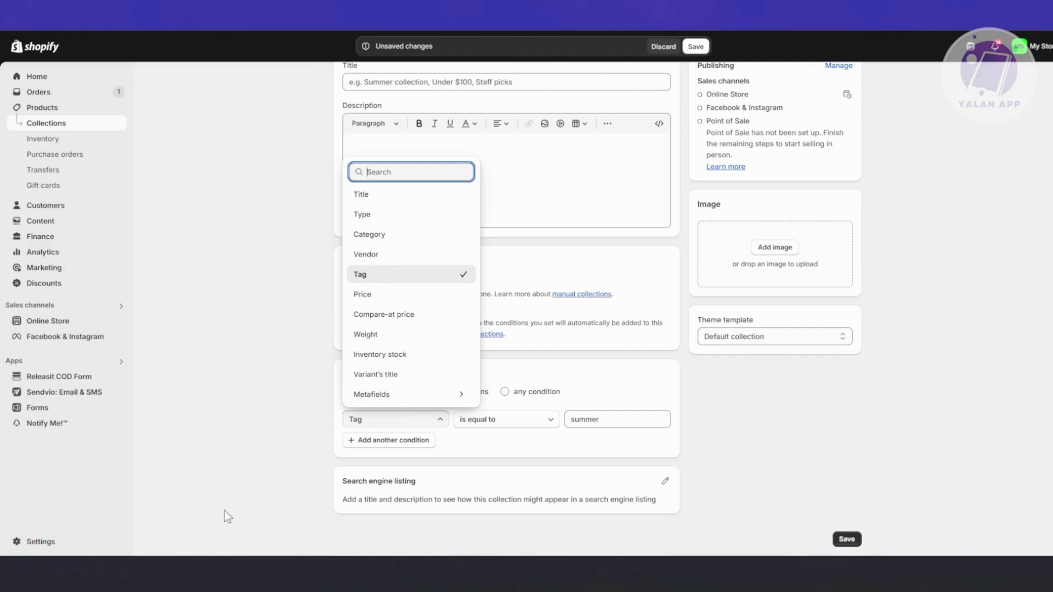
pyautogui.scroll(1, 242, 494)
pyautogui.click(289, 320)
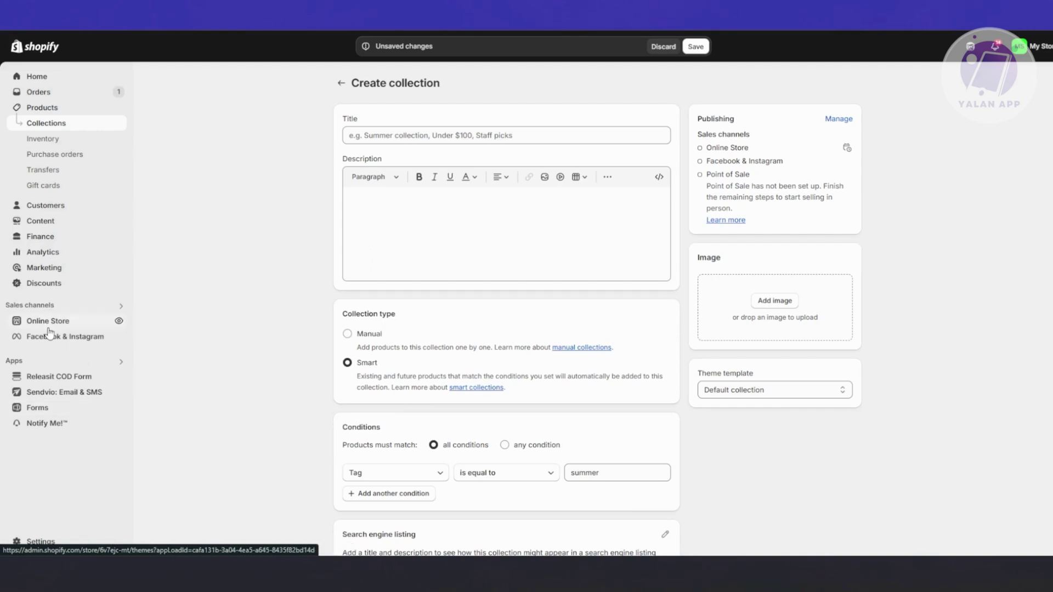
pyautogui.click(664, 47)
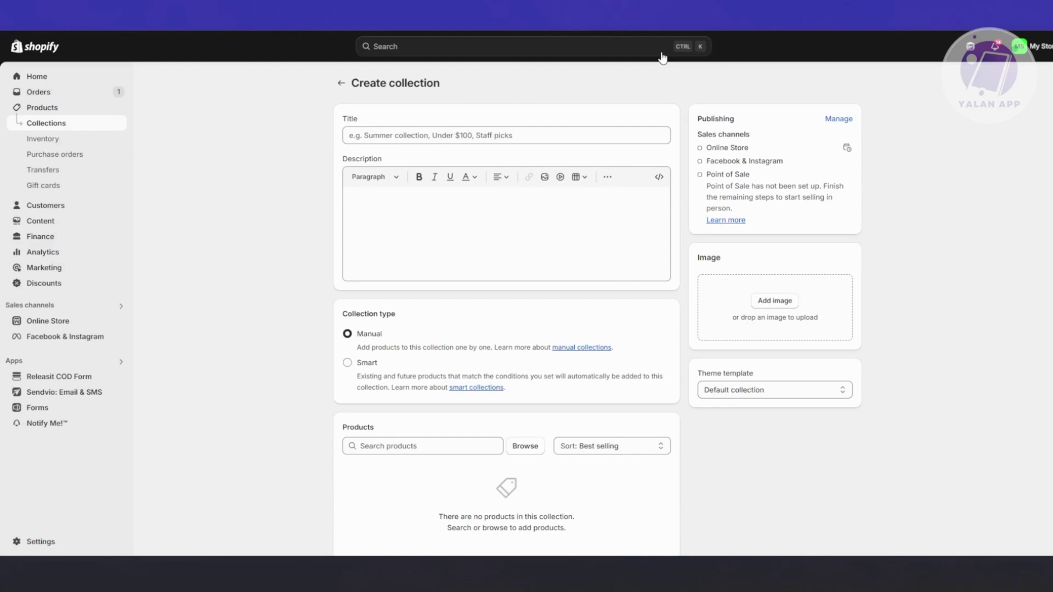
# Open the live Dawn theme in the theme editor from Online Store Themes
pyautogui.click(55, 323)
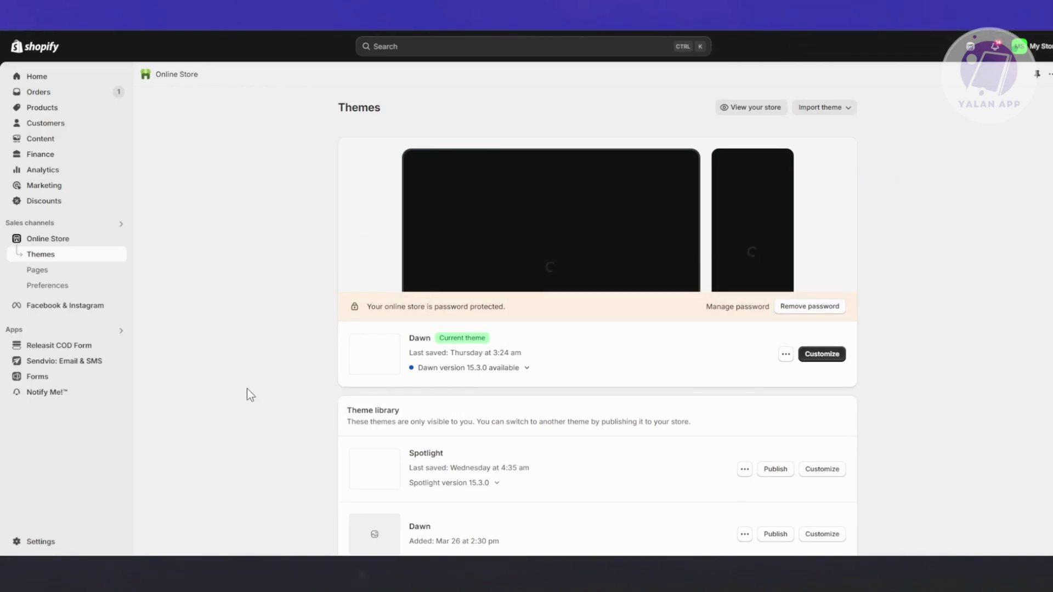
pyautogui.click(824, 355)
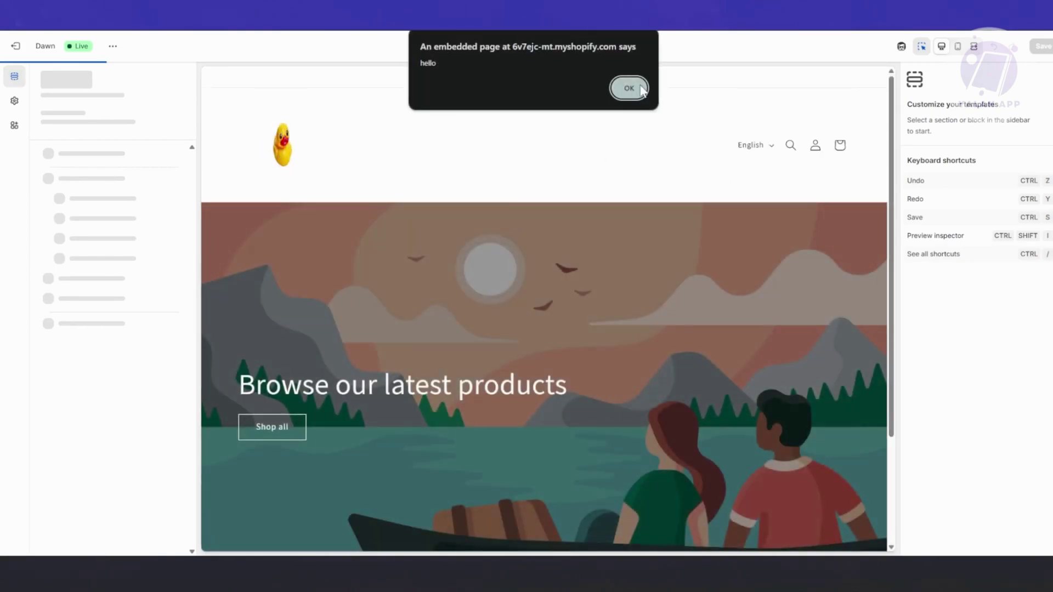
# Dismiss the hello alert and delete the Collection list, Apps and Featured collection sections
pyautogui.click(641, 88)
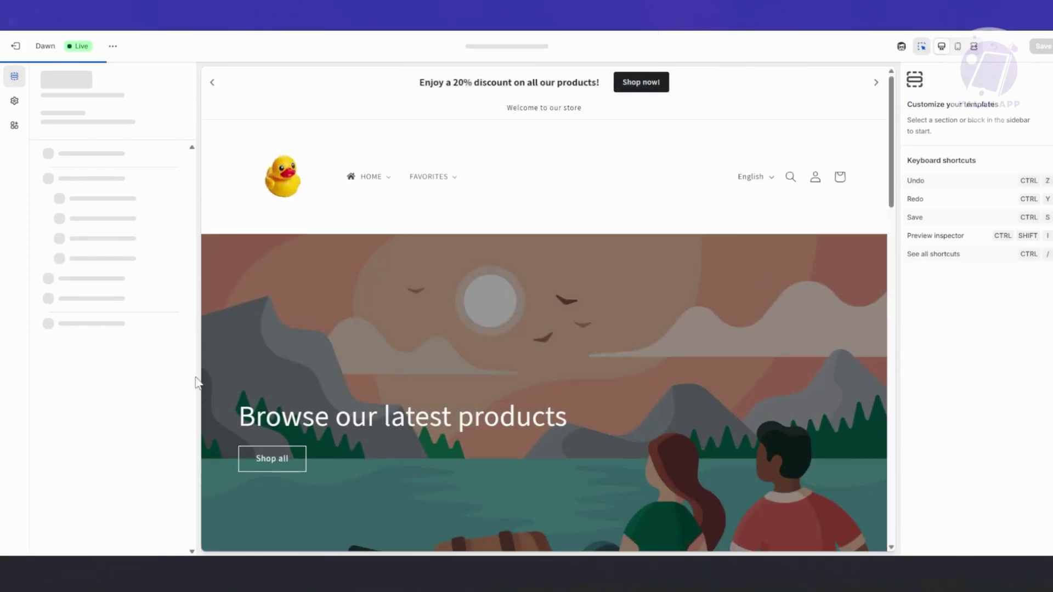
pyautogui.scroll(-4, 393, 317)
pyautogui.scroll(-10, 353, 339)
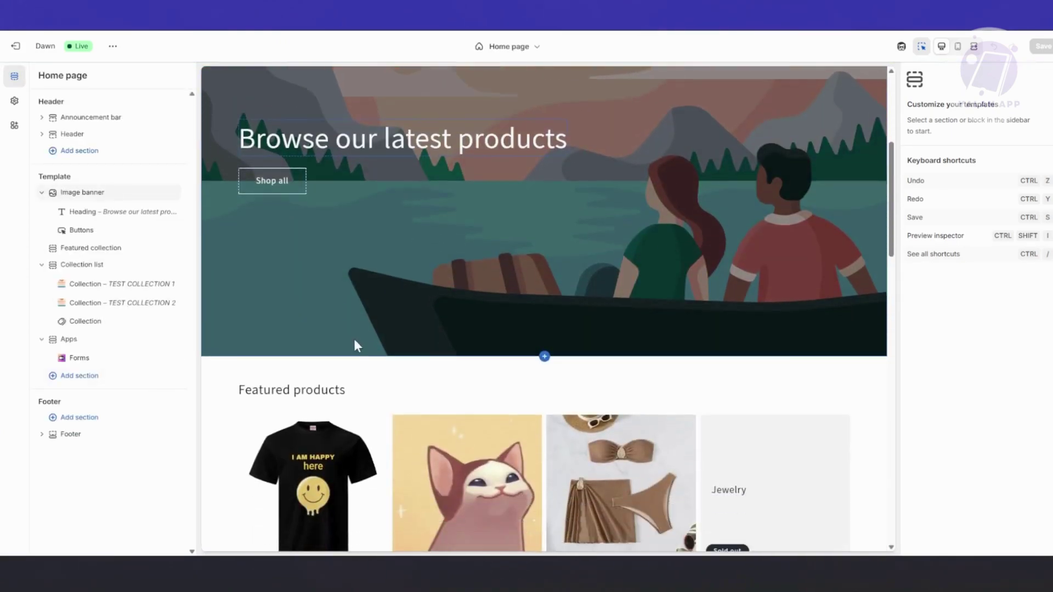
pyautogui.scroll(-4, 535, 360)
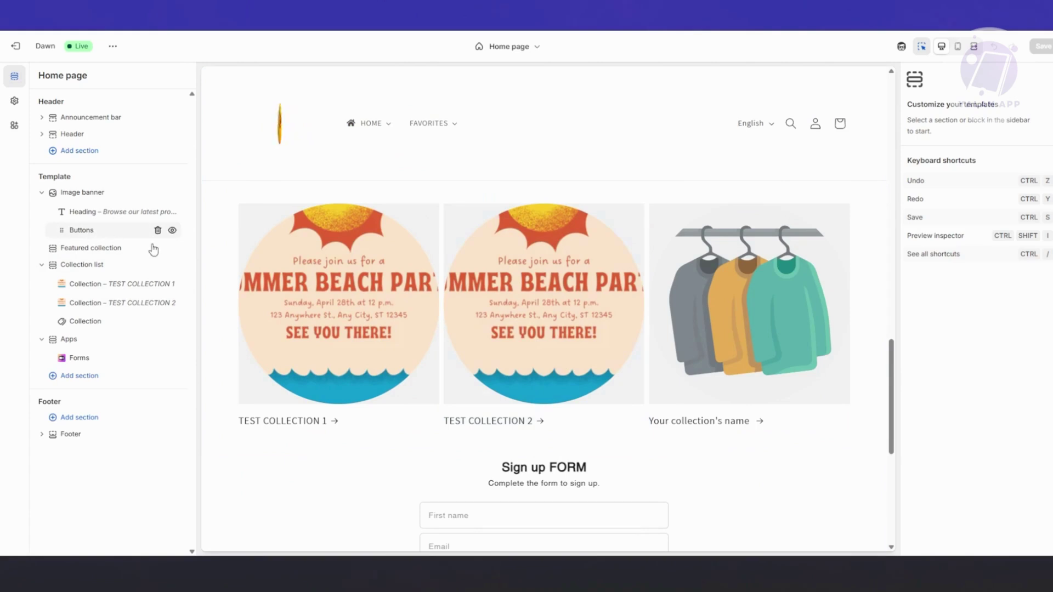
pyautogui.moveTo(149, 250)
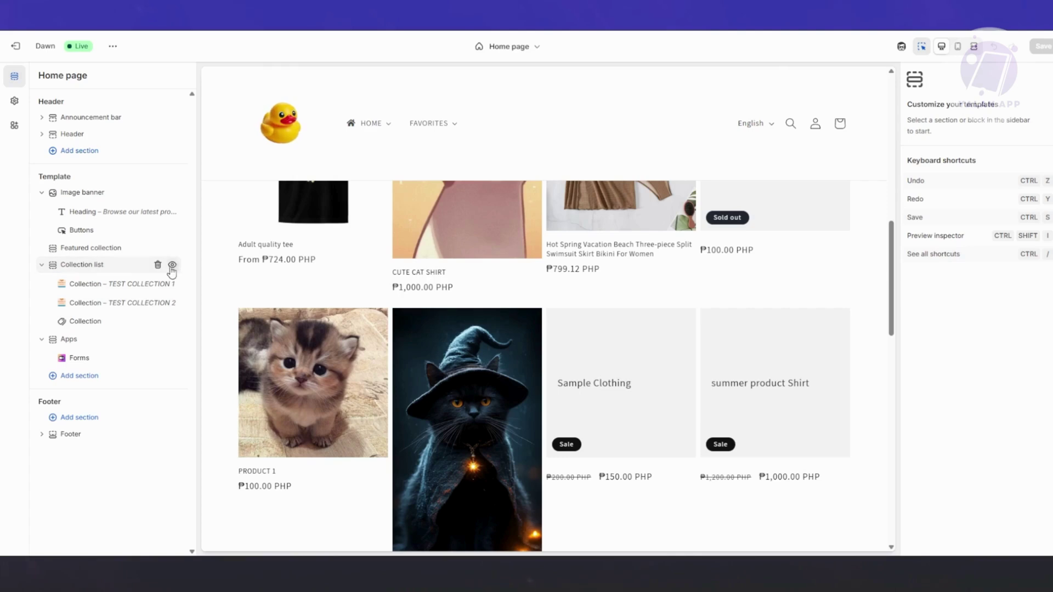
pyautogui.click(160, 265)
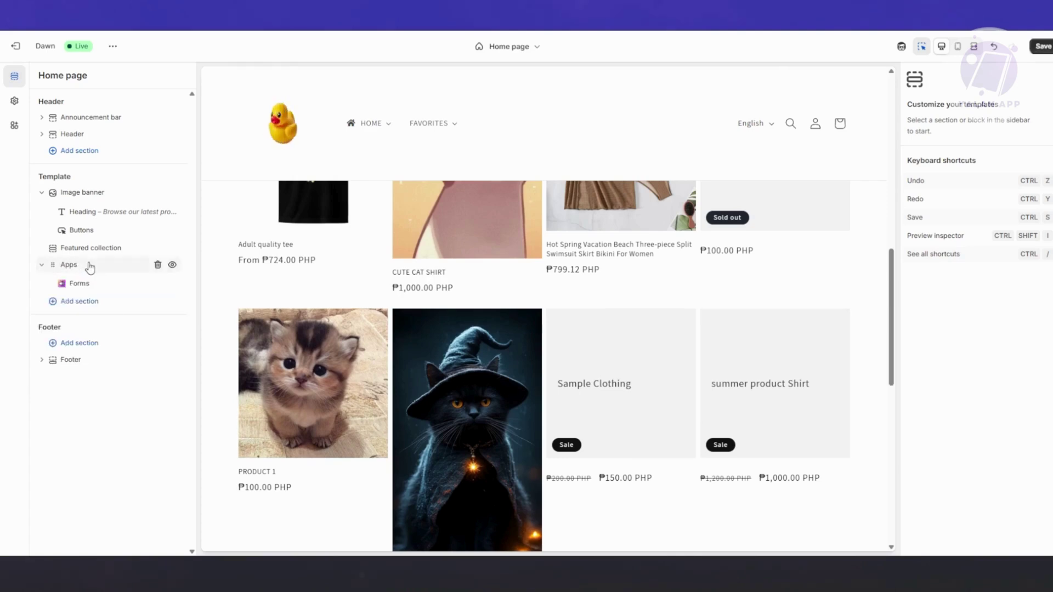
pyautogui.moveTo(157, 266); pyautogui.dragTo(159, 265)
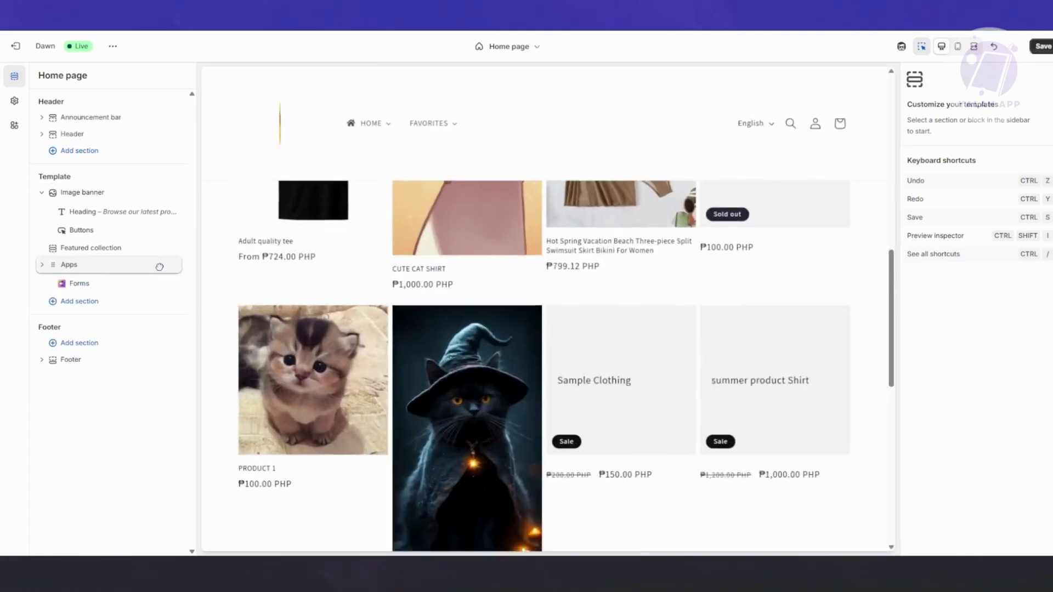
pyautogui.click(158, 265)
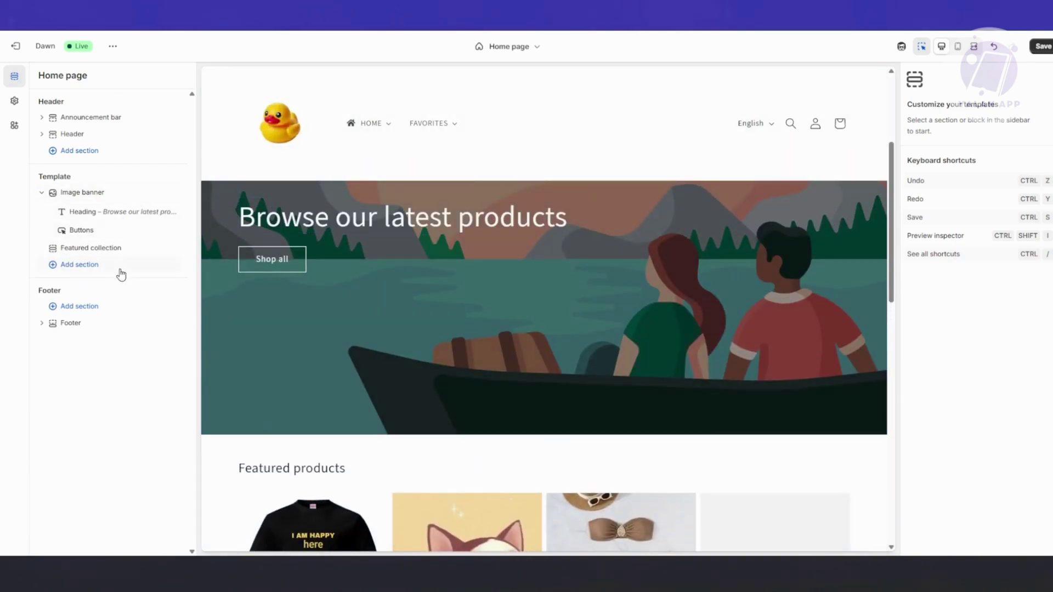
pyautogui.click(101, 250)
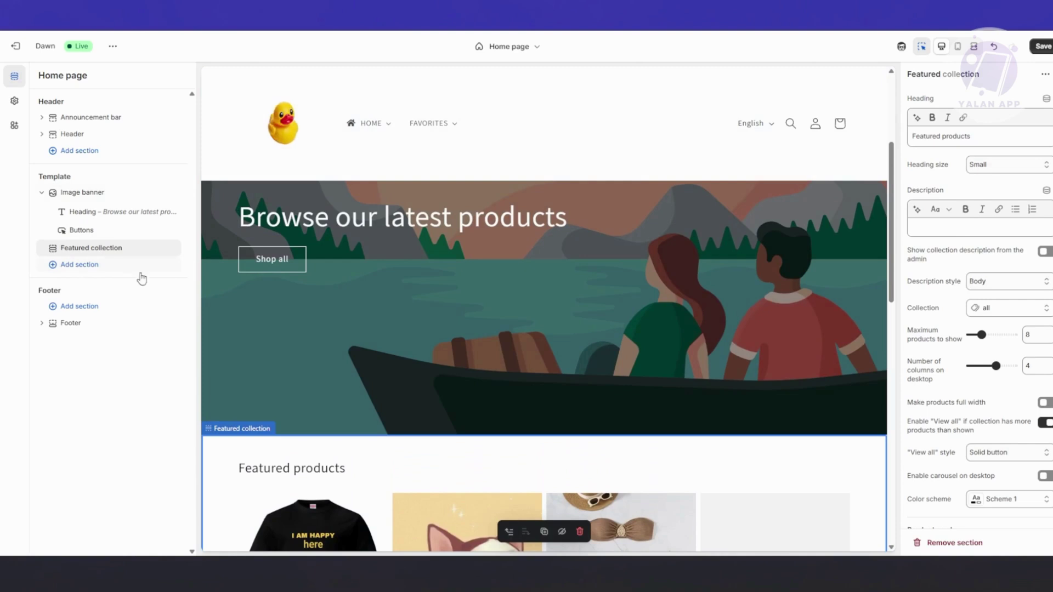
pyautogui.click(155, 248)
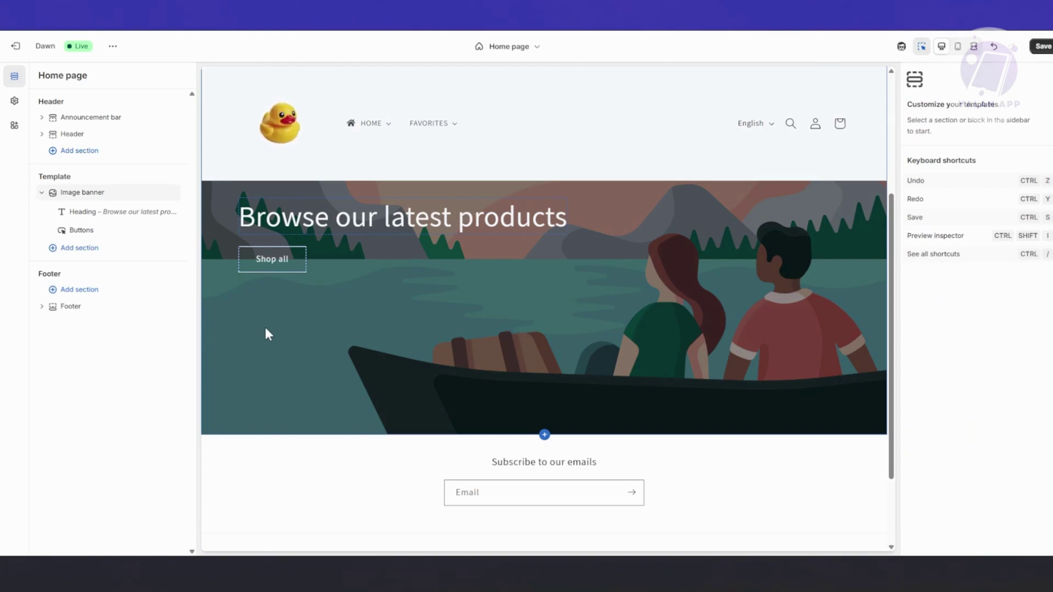
# Add a Featured product section below the Image banner showcasing the Adult quality tee
pyautogui.click(75, 254)
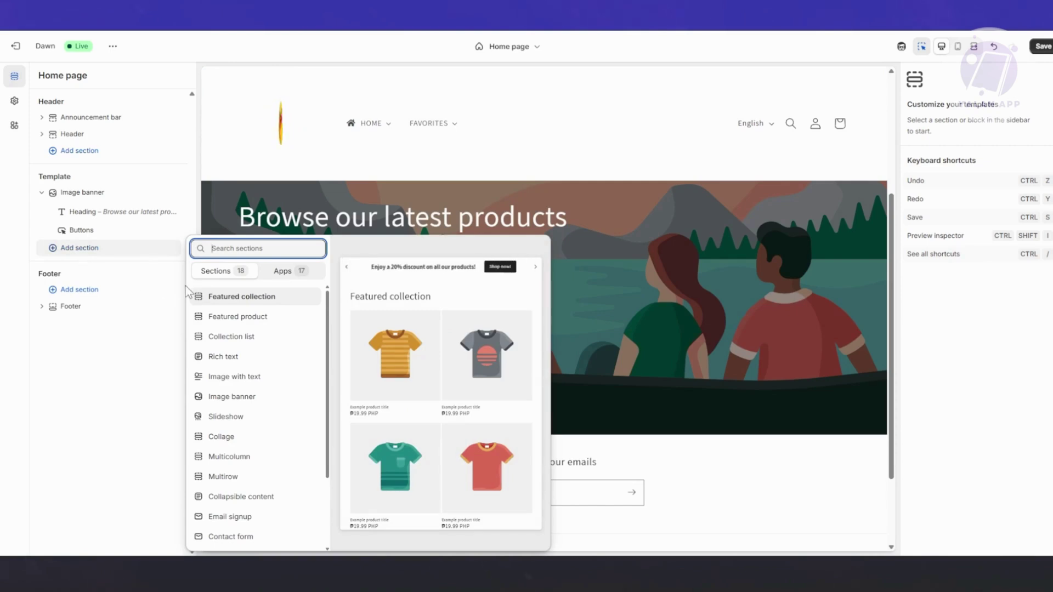
pyautogui.press('Escape')
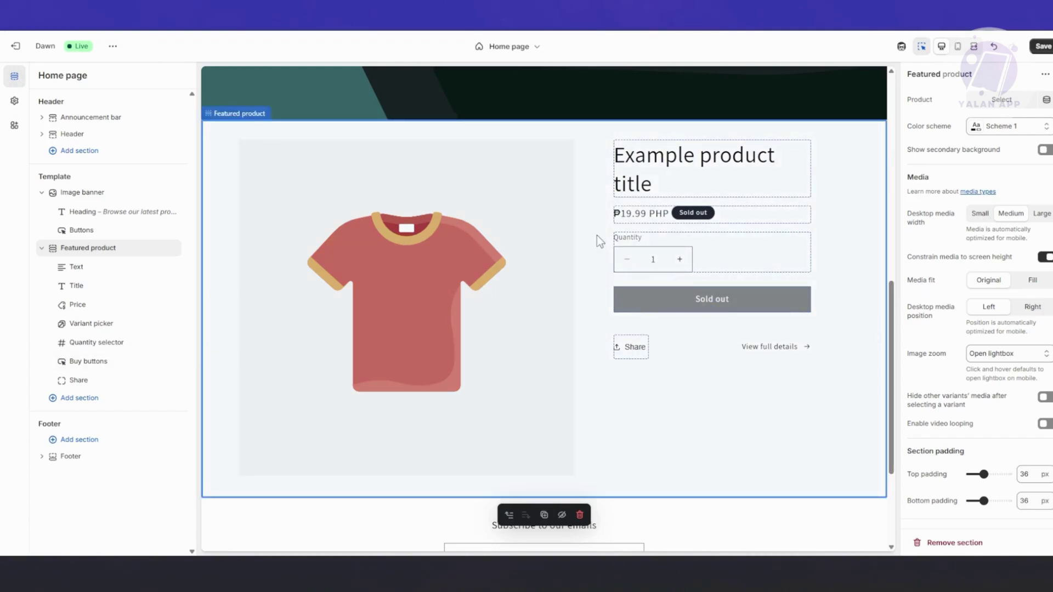
pyautogui.click(1006, 109)
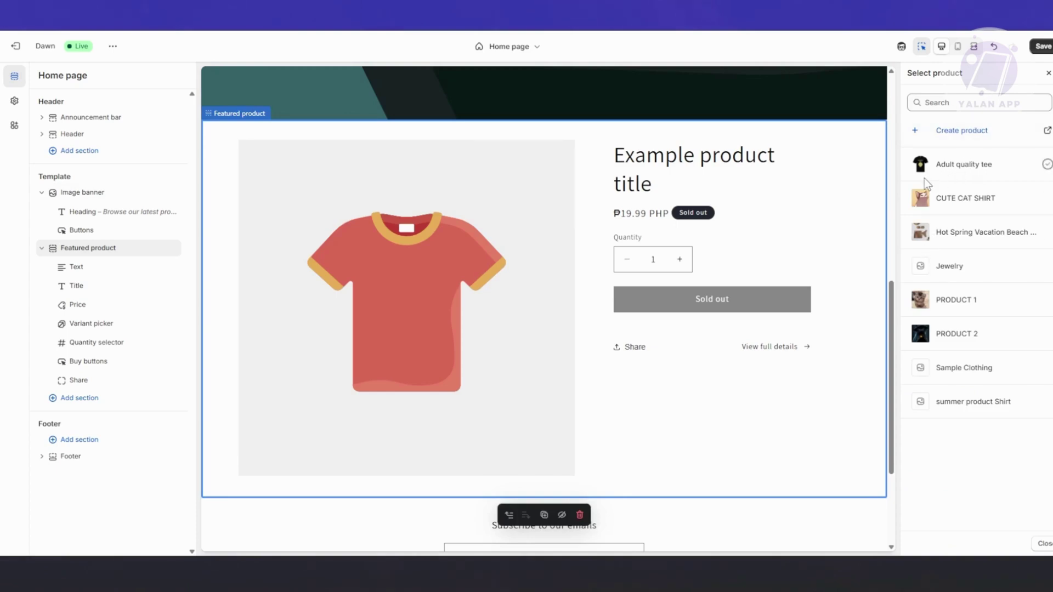
pyautogui.click(923, 163)
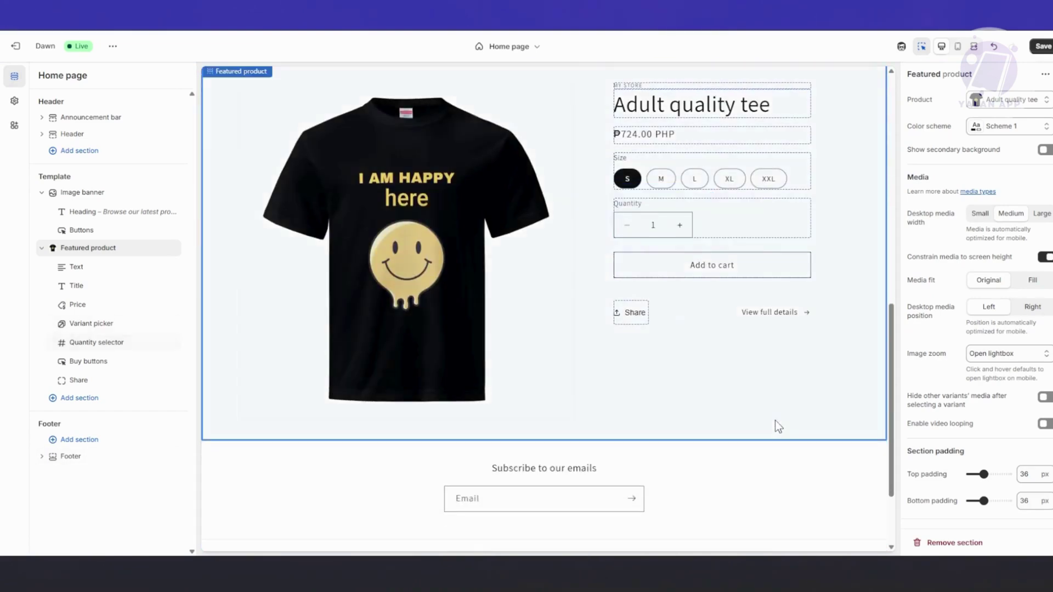
pyautogui.scroll(-1, 775, 420)
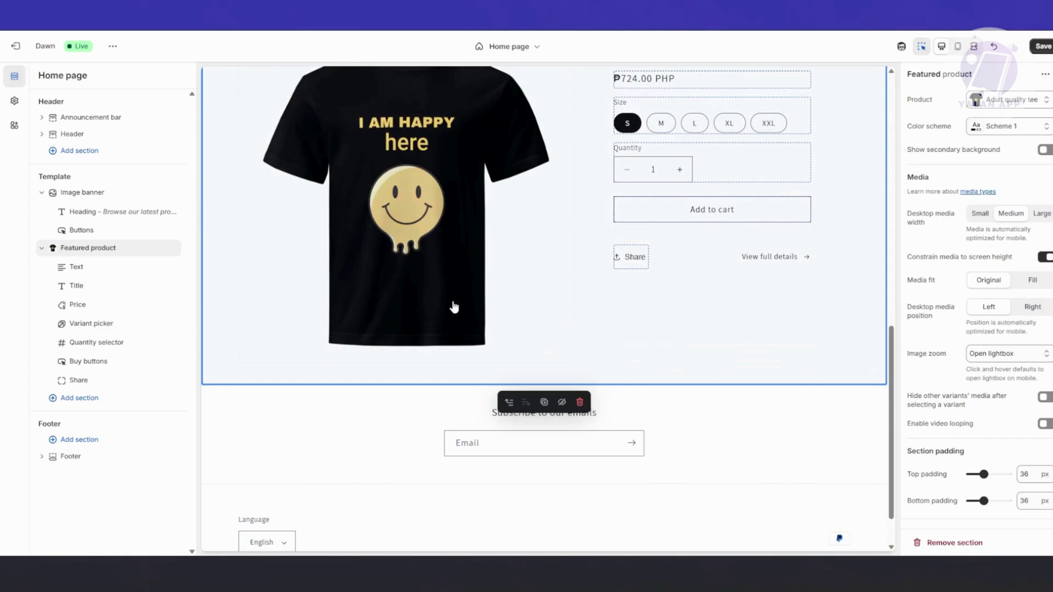
pyautogui.click(55, 400)
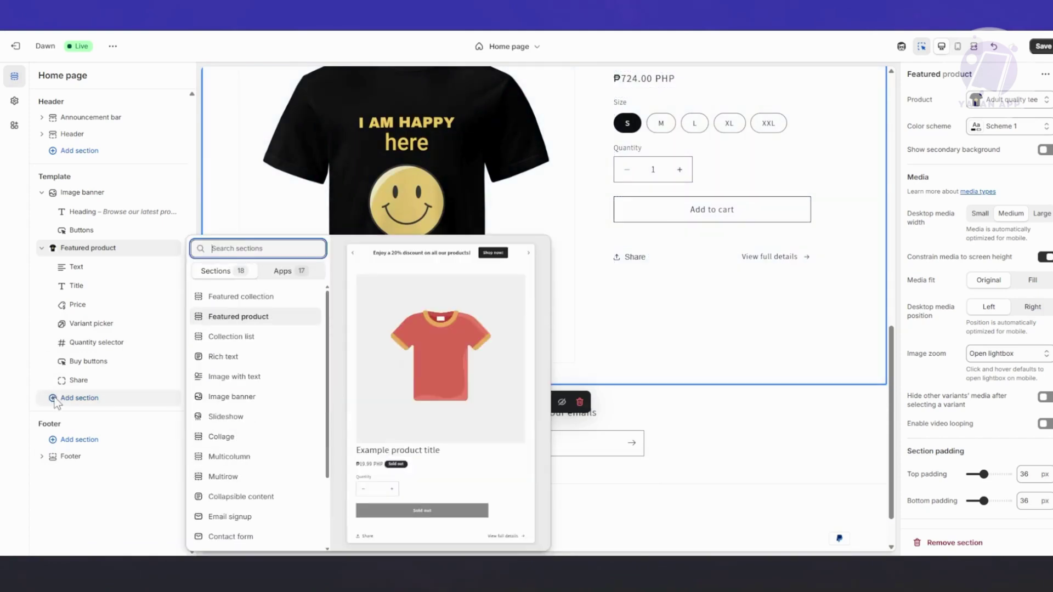
# Insert a Featured collection section under the featured product and review its settings panel
pyautogui.click(279, 305)
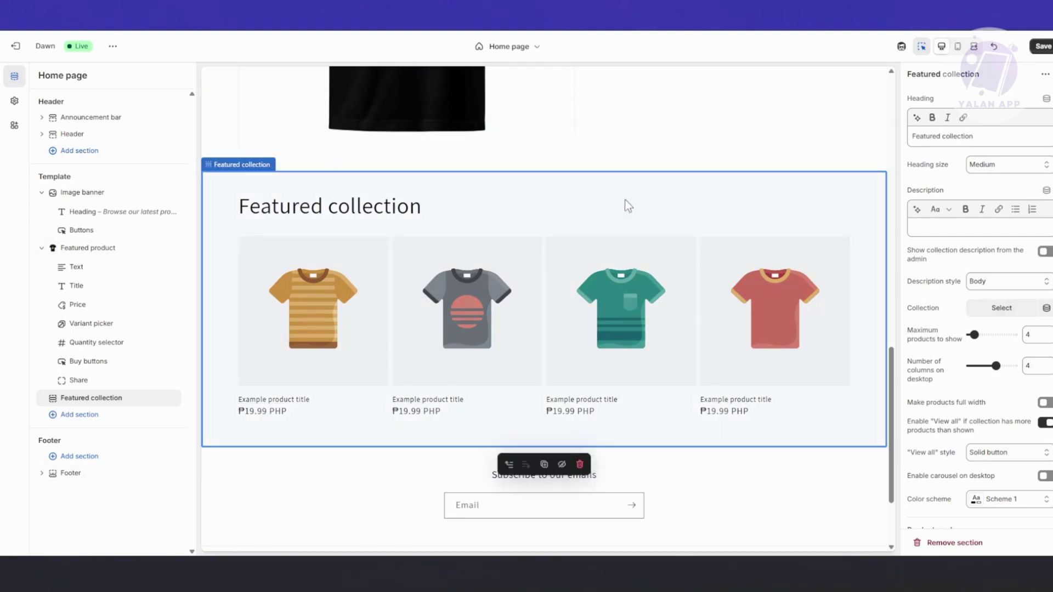
pyautogui.click(936, 230)
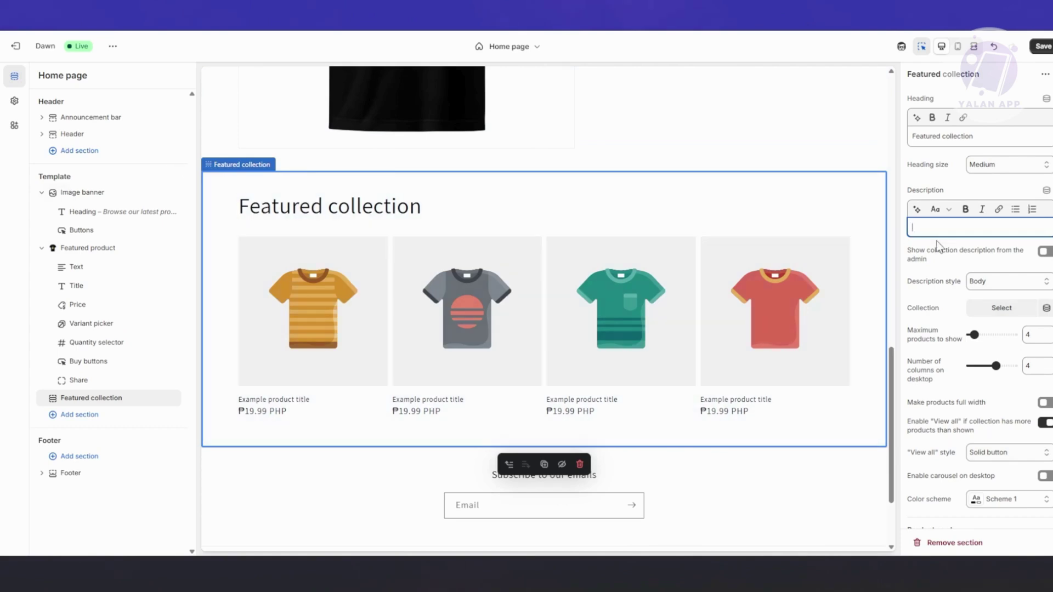
pyautogui.scroll(-2, 946, 151)
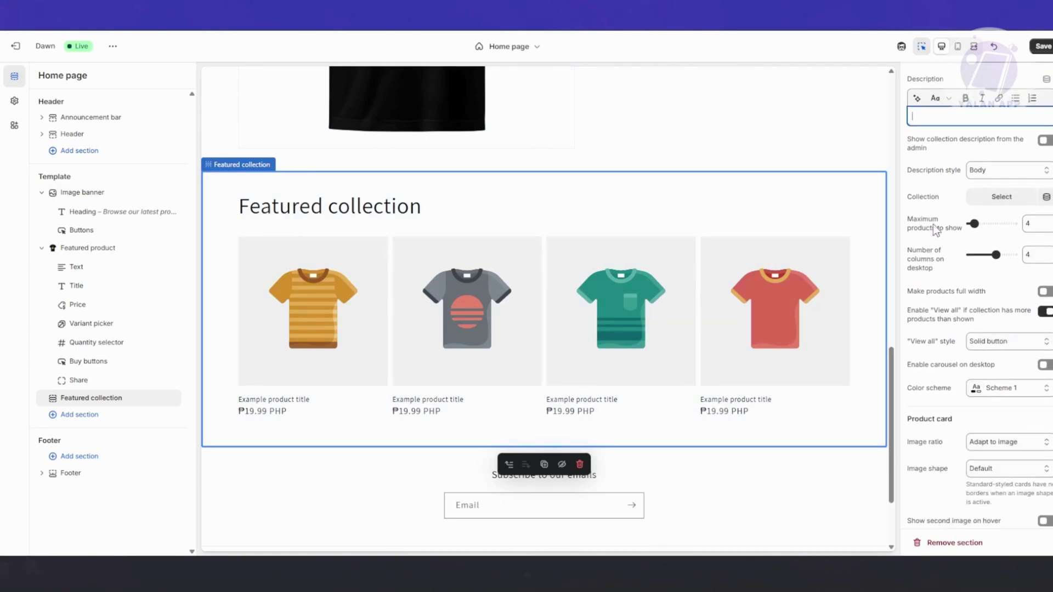
pyautogui.scroll(-6, 921, 397)
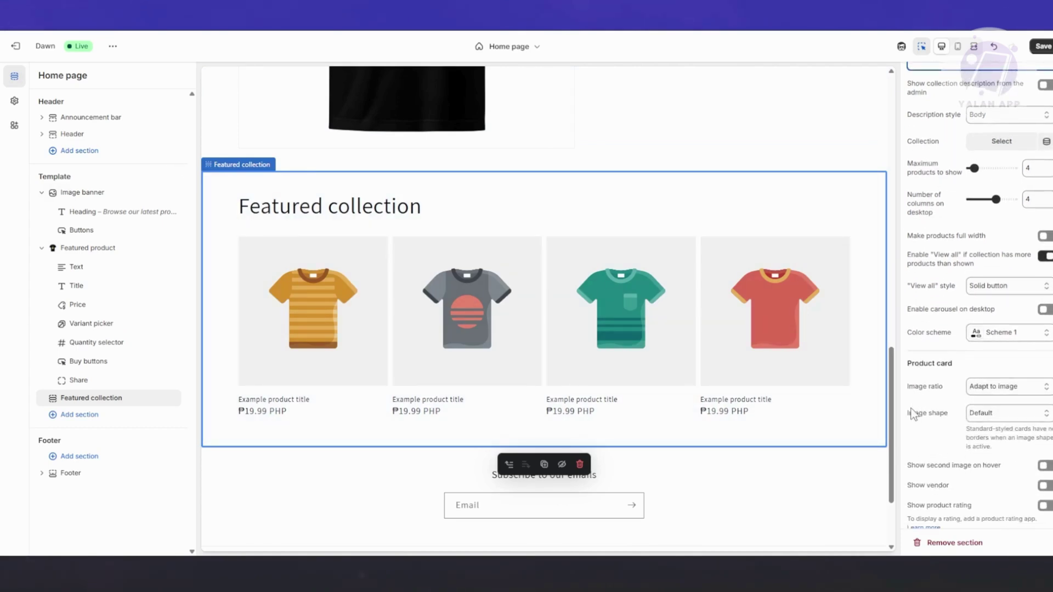
pyautogui.scroll(7, 924, 397)
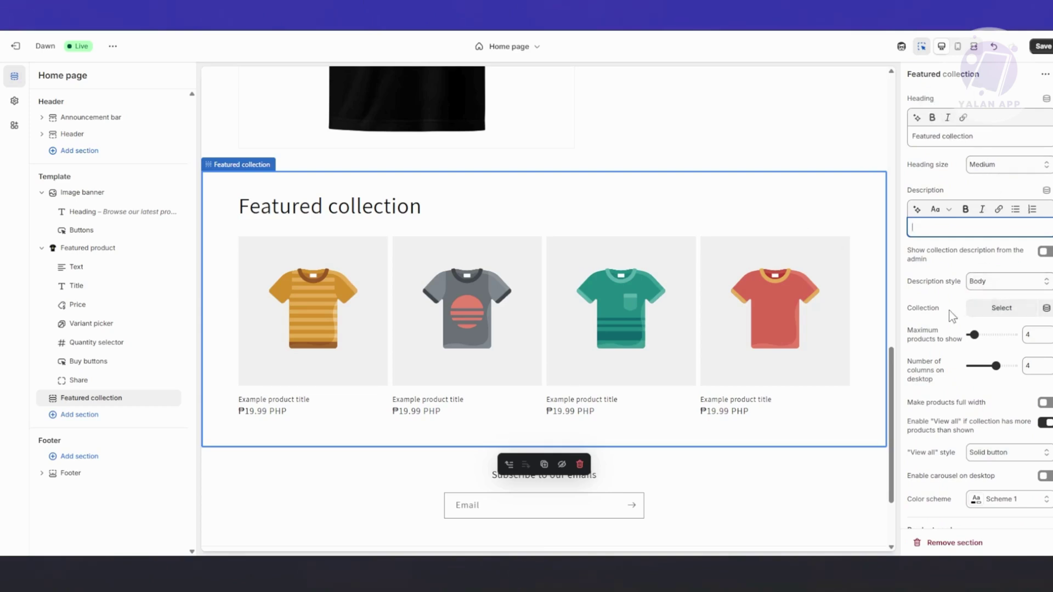
# Point the featured collection at Best Selling Products, then delete that section
pyautogui.click(992, 311)
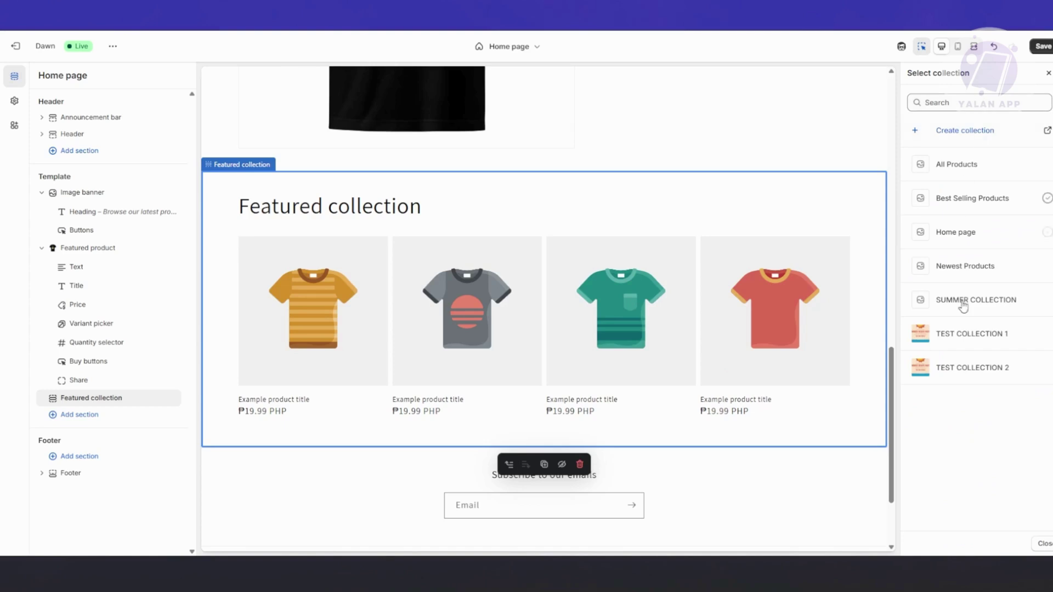
pyautogui.click(969, 192)
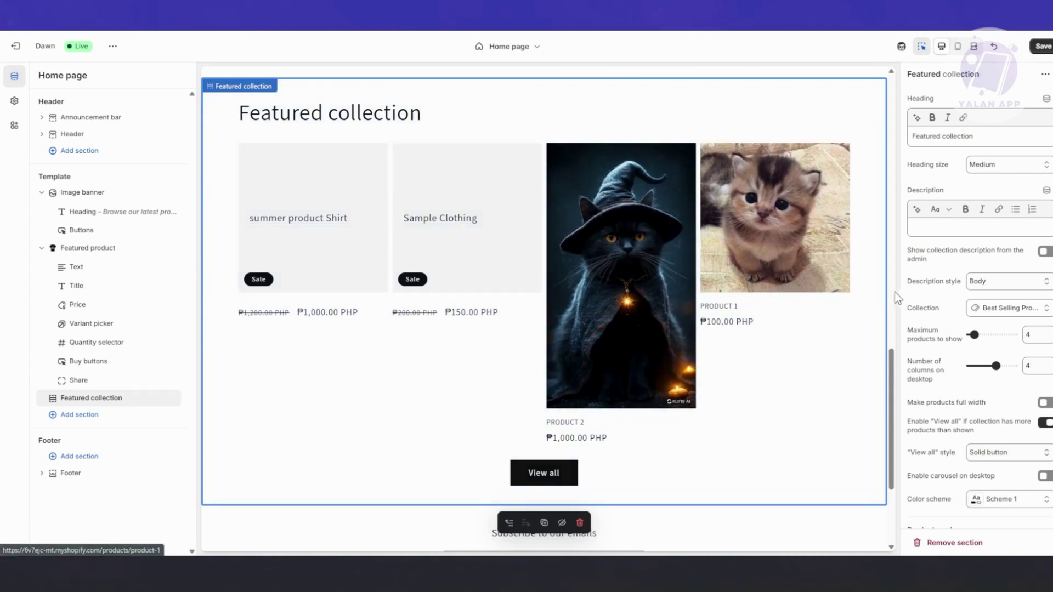
pyautogui.scroll(3, 686, 384)
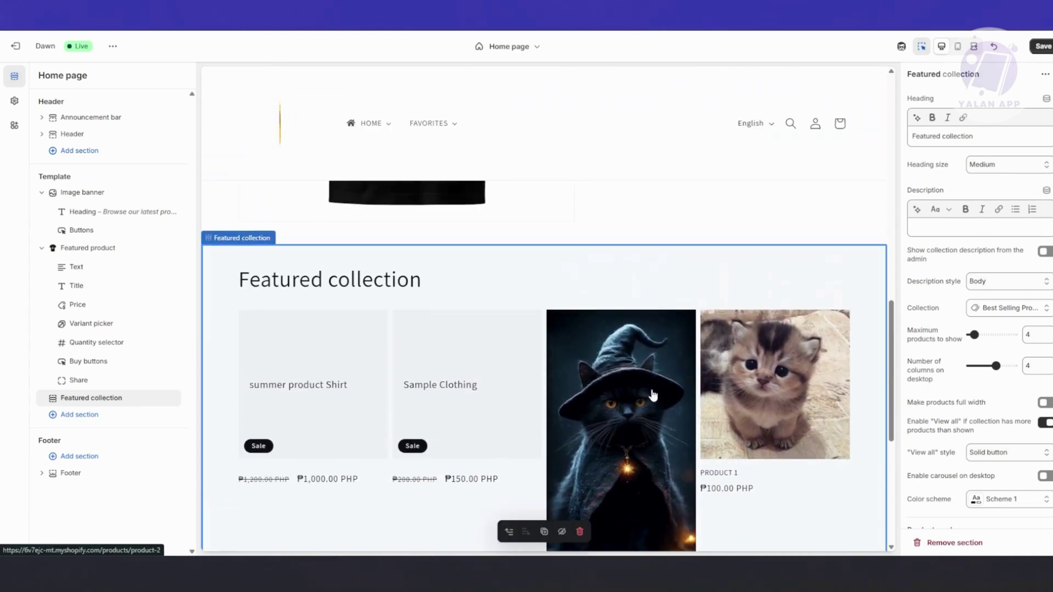
pyautogui.scroll(1, 653, 395)
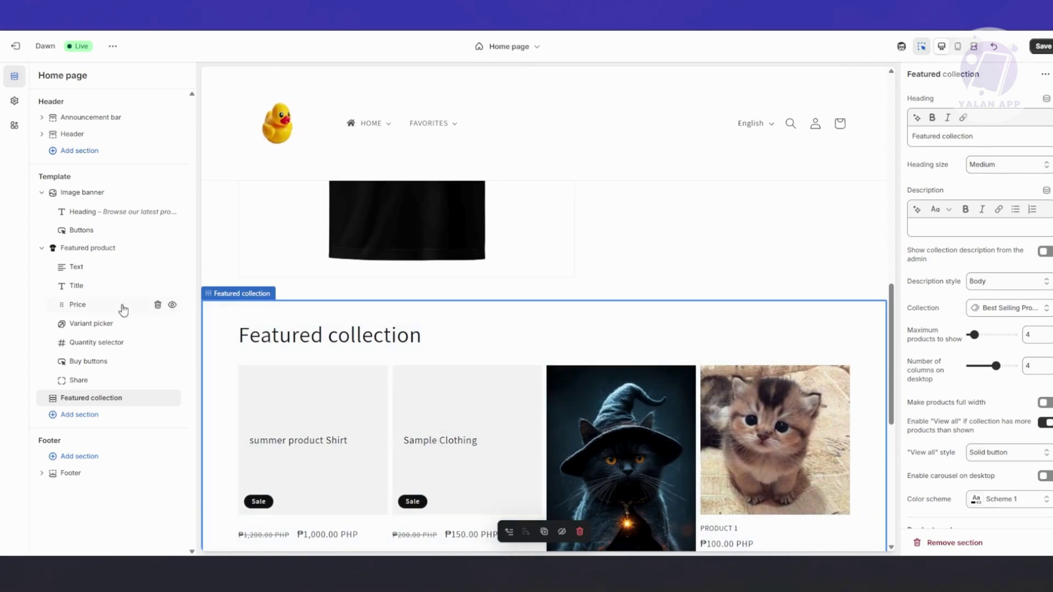
pyautogui.click(158, 398)
# Remove an accidental second Featured product, then insert a Featured collection below Featured product
pyautogui.click(80, 398)
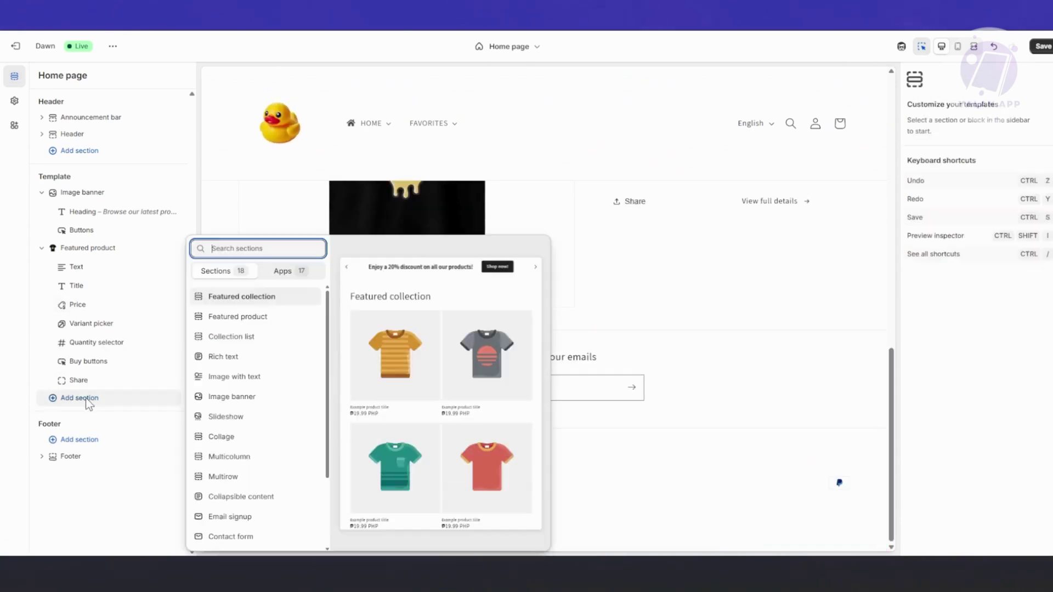
pyautogui.click(218, 318)
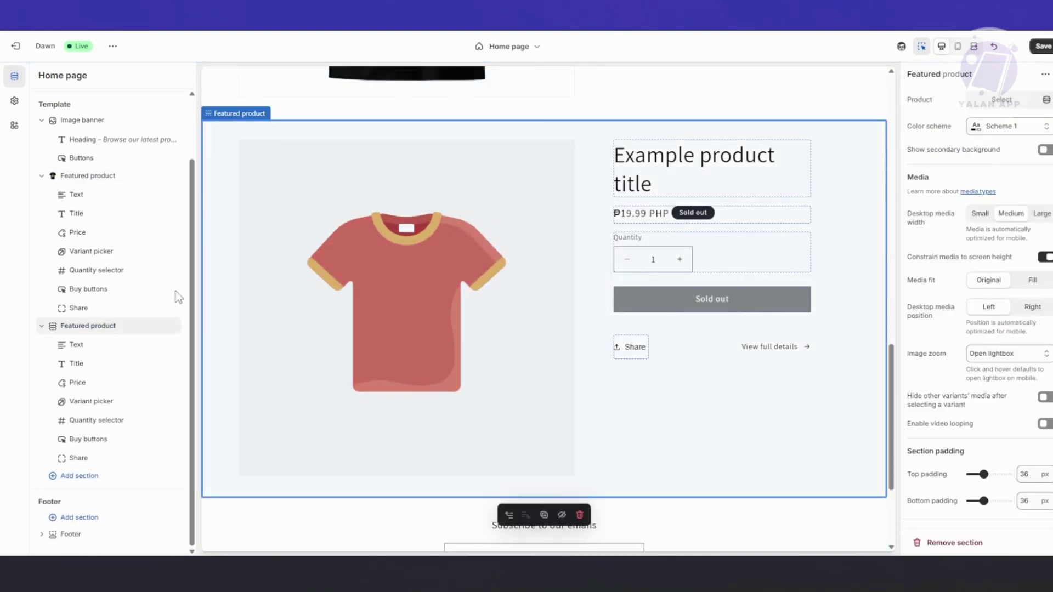
pyautogui.click(158, 328)
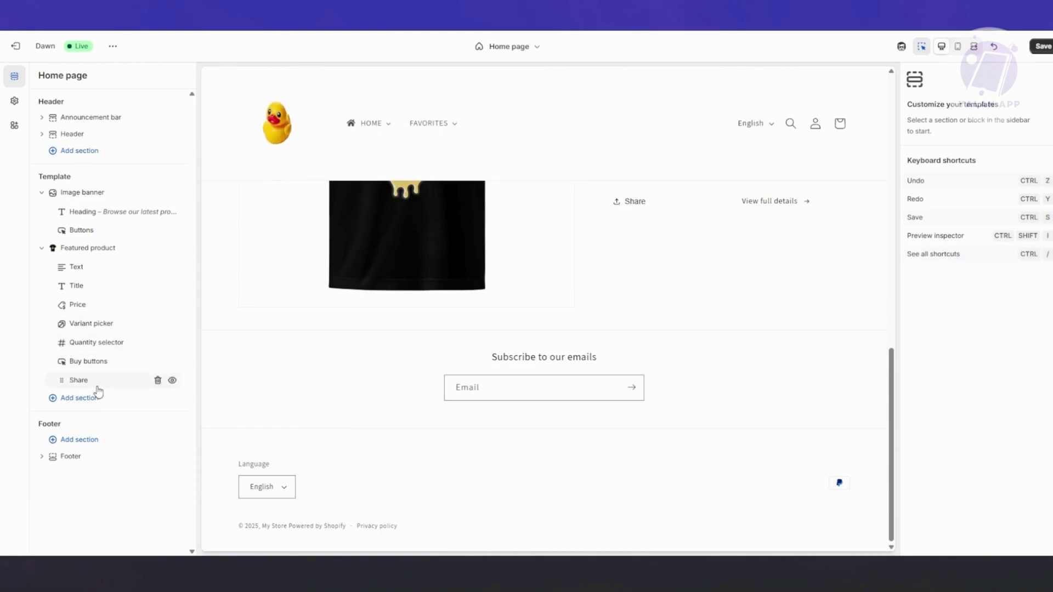
pyautogui.click(118, 389)
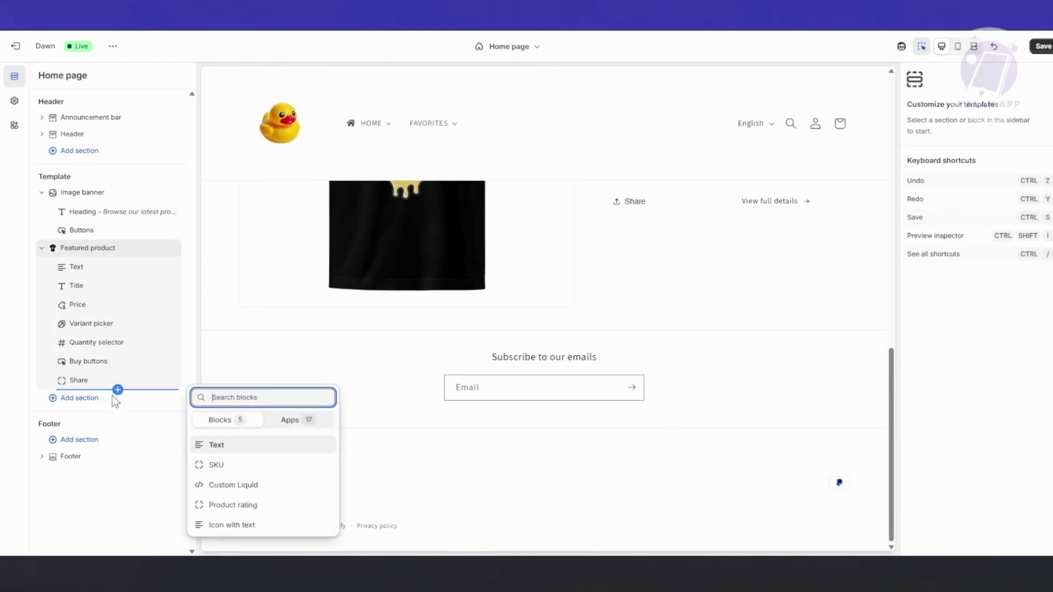
pyautogui.click(79, 399)
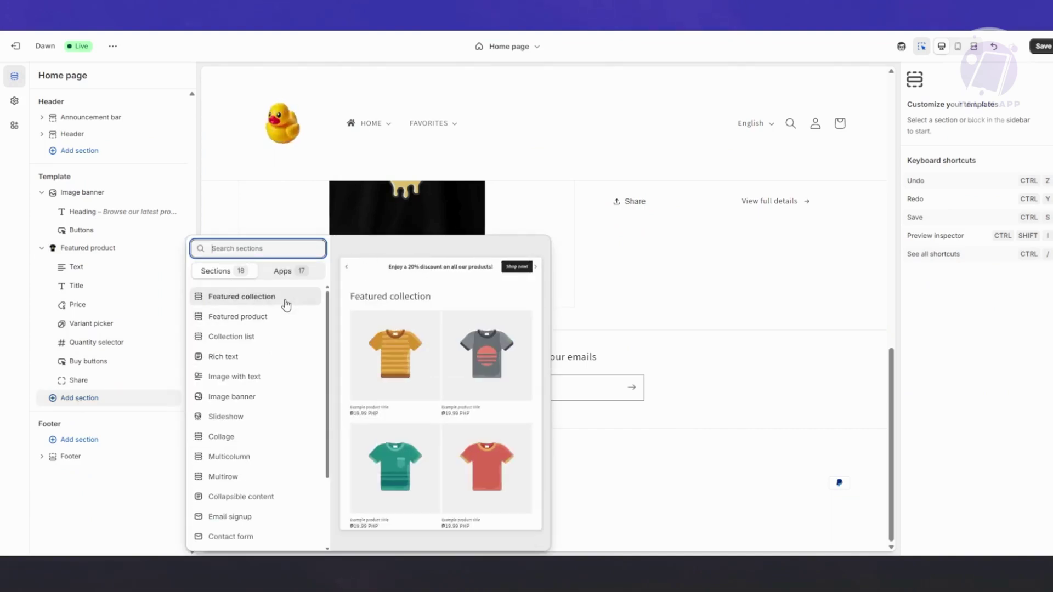
pyautogui.click(287, 304)
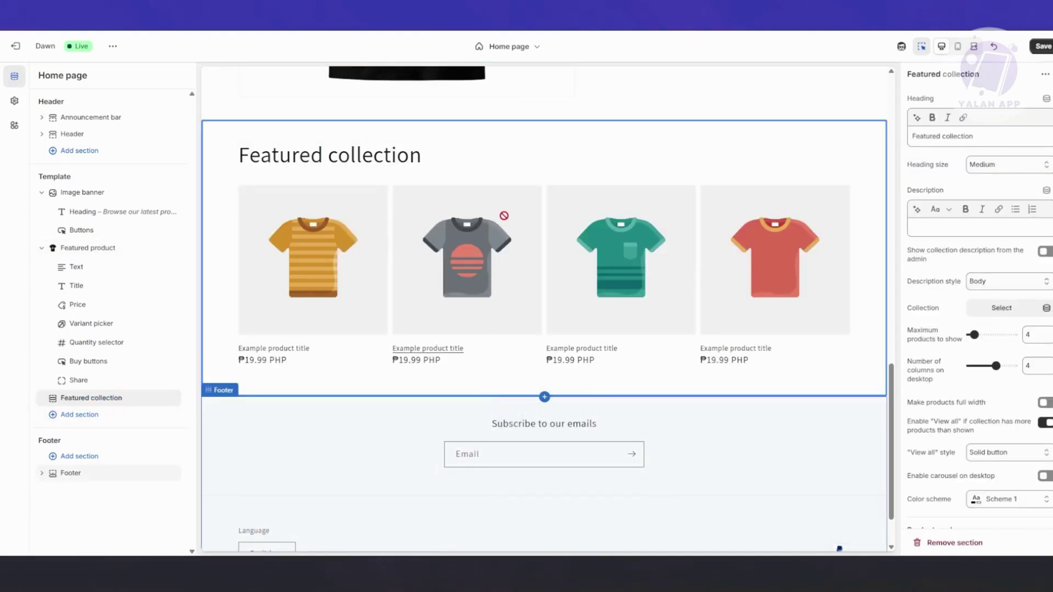
# Delete the 'Featured collection' heading text from the new Featured collection section
pyautogui.click(508, 159)
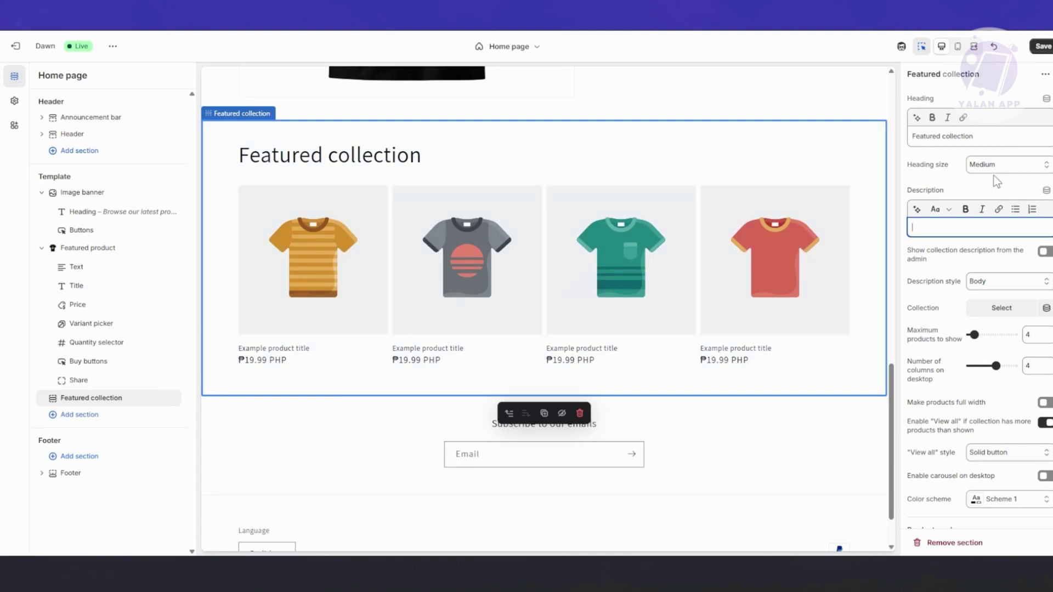
pyautogui.click(1029, 166)
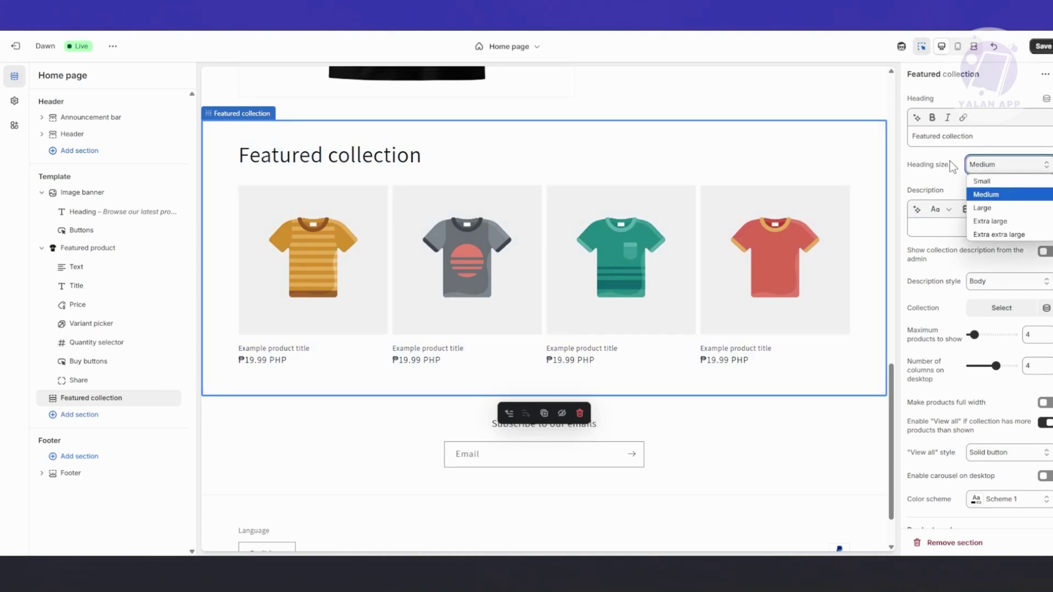
pyautogui.tripleClick(943, 144)
pyautogui.click(986, 136)
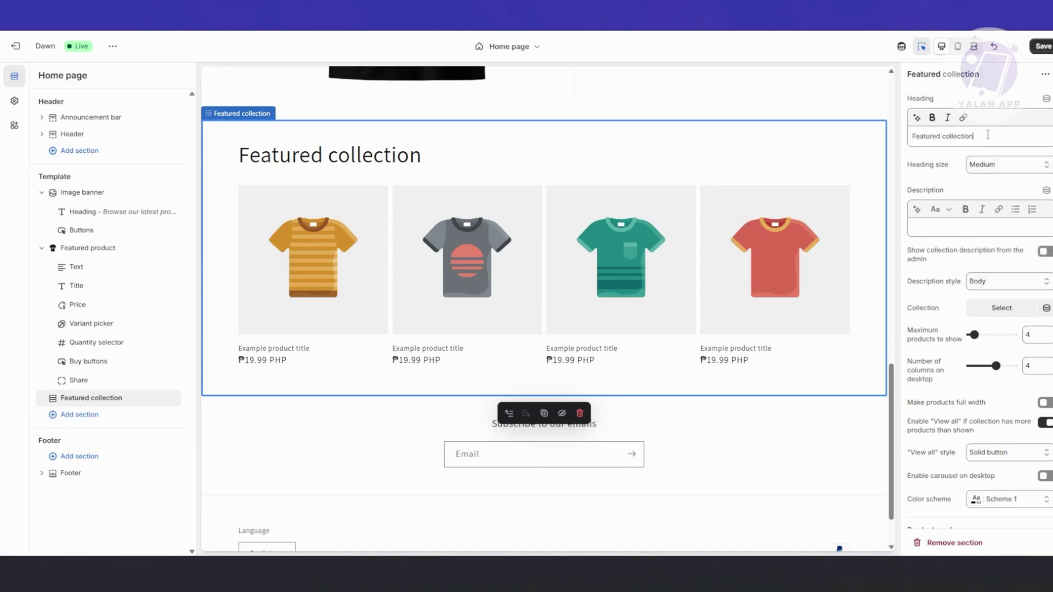
pyautogui.moveTo(1003, 136); pyautogui.dragTo(682, 61)
pyautogui.press('BackSpace')
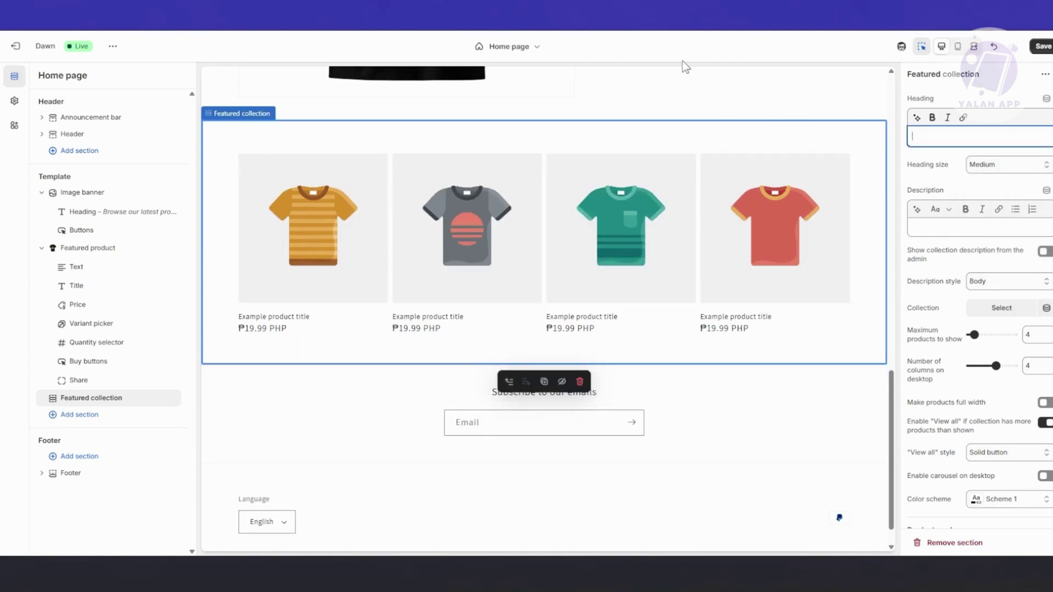
# Raise the section's maximum products to show to 9
pyautogui.click(930, 163)
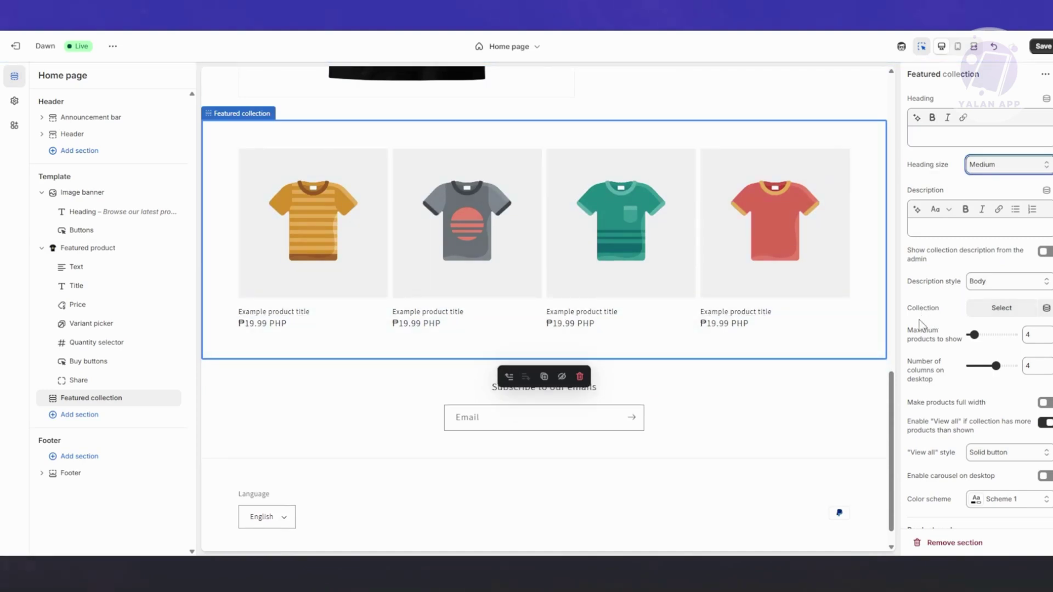
pyautogui.scroll(-3, 921, 325)
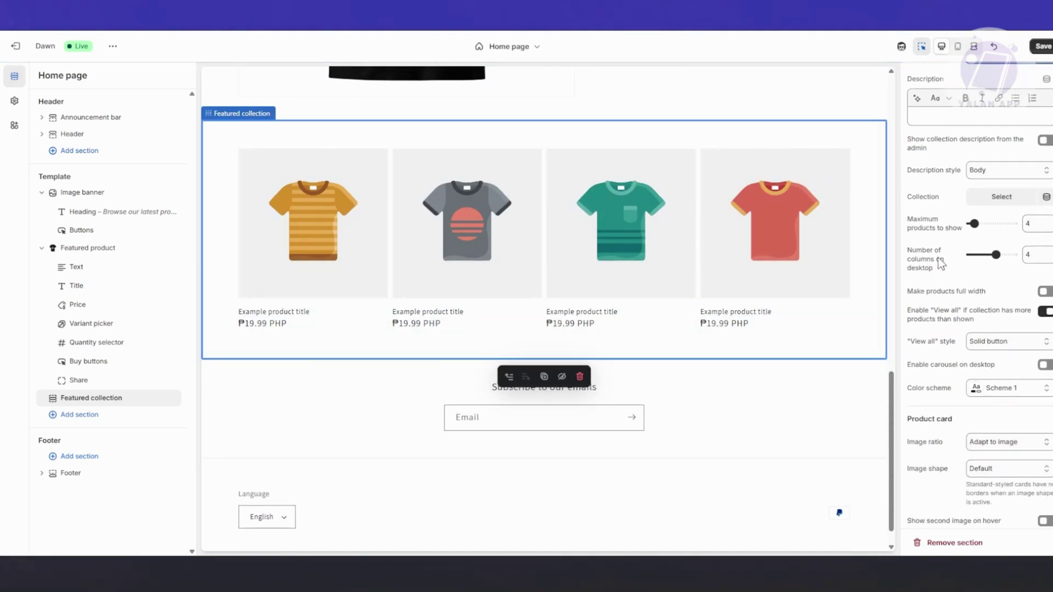
pyautogui.moveTo(974, 222); pyautogui.dragTo(983, 222)
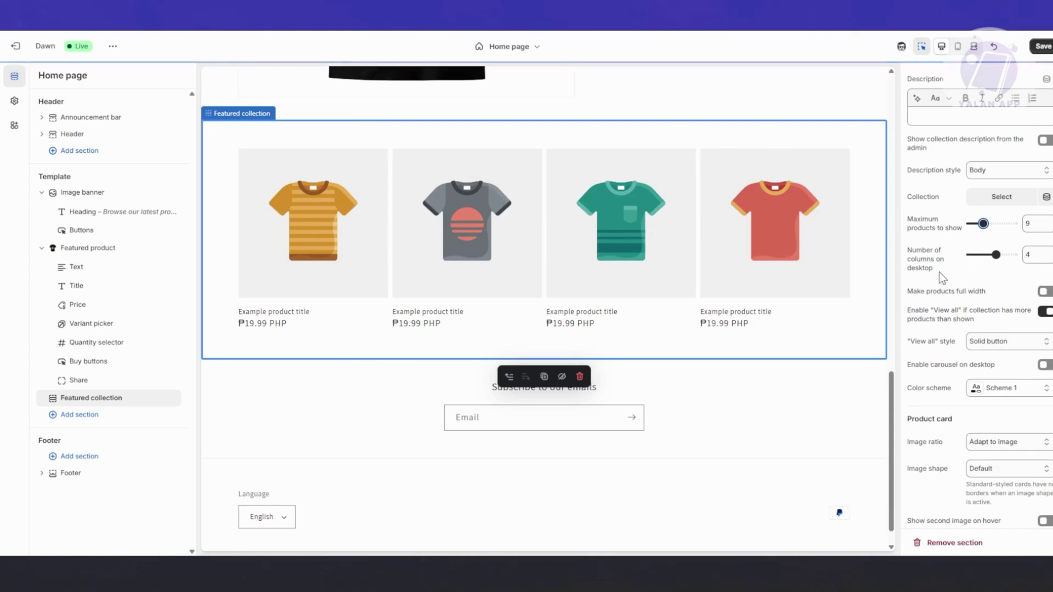
pyautogui.scroll(-1, 927, 274)
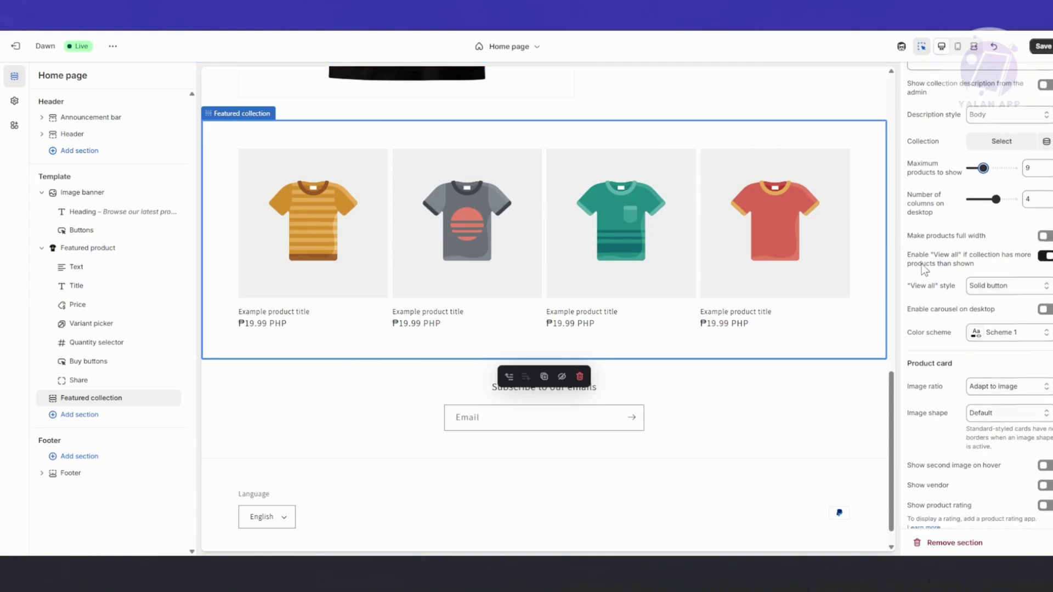
# Make the collection's products full width, enable the desktop carousel, and set image ratio to Square
pyautogui.click(1046, 236)
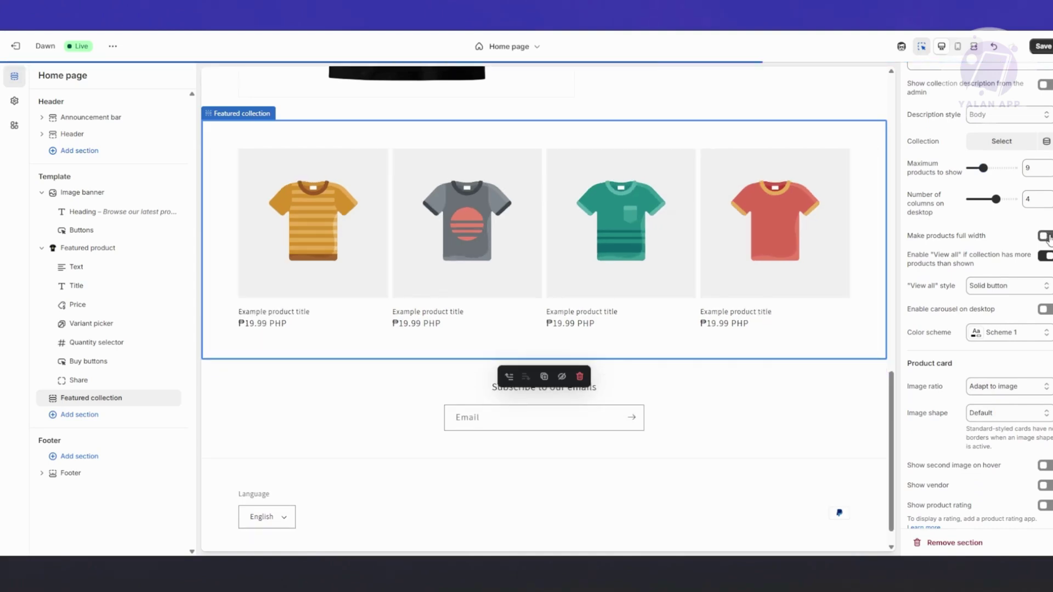
pyautogui.click(1045, 236)
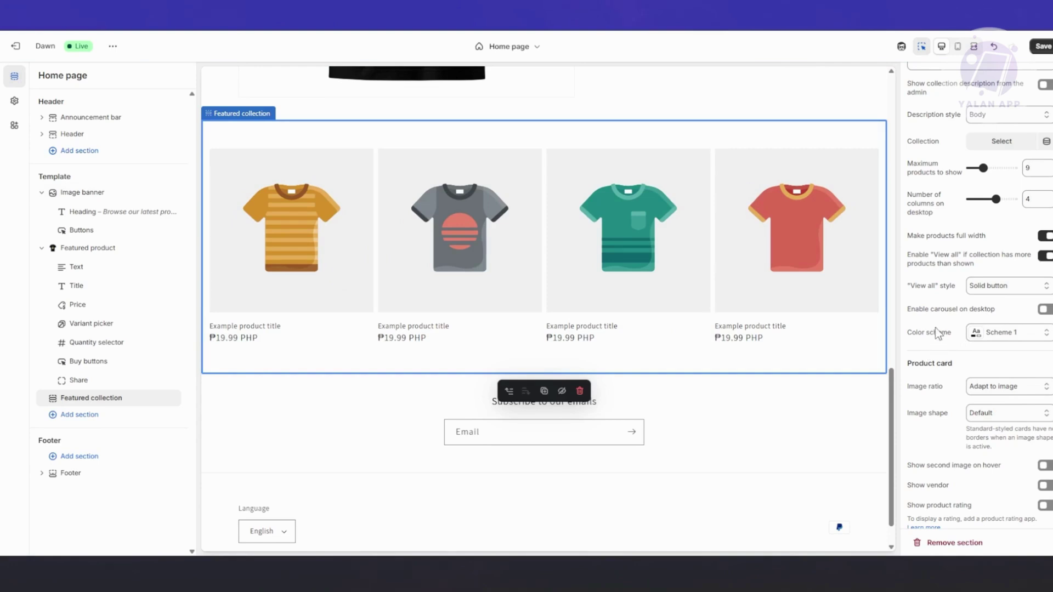
pyautogui.click(1045, 309)
pyautogui.scroll(-2, 987, 388)
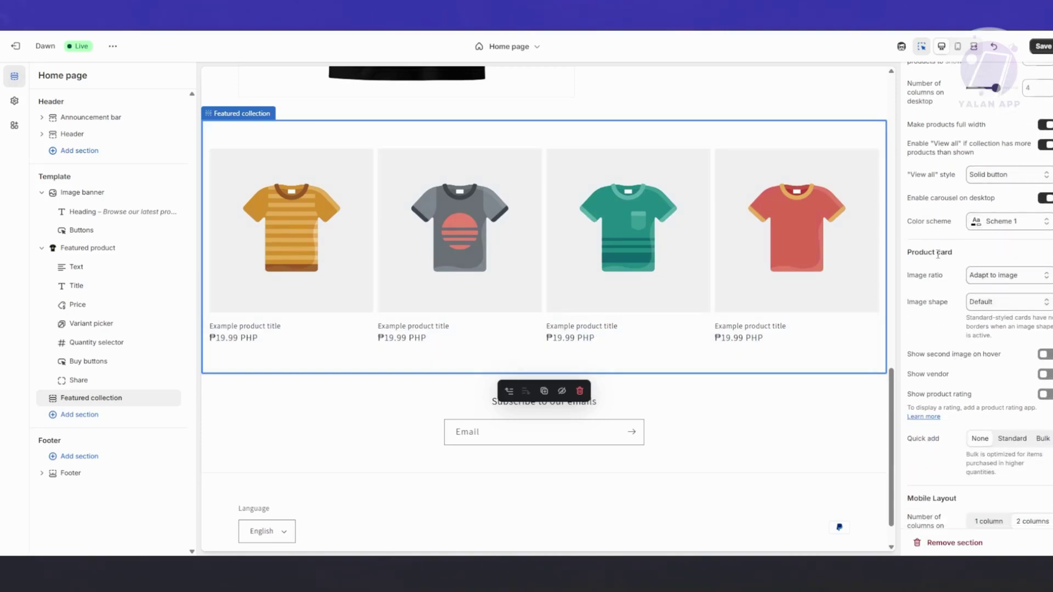
pyautogui.click(1025, 276)
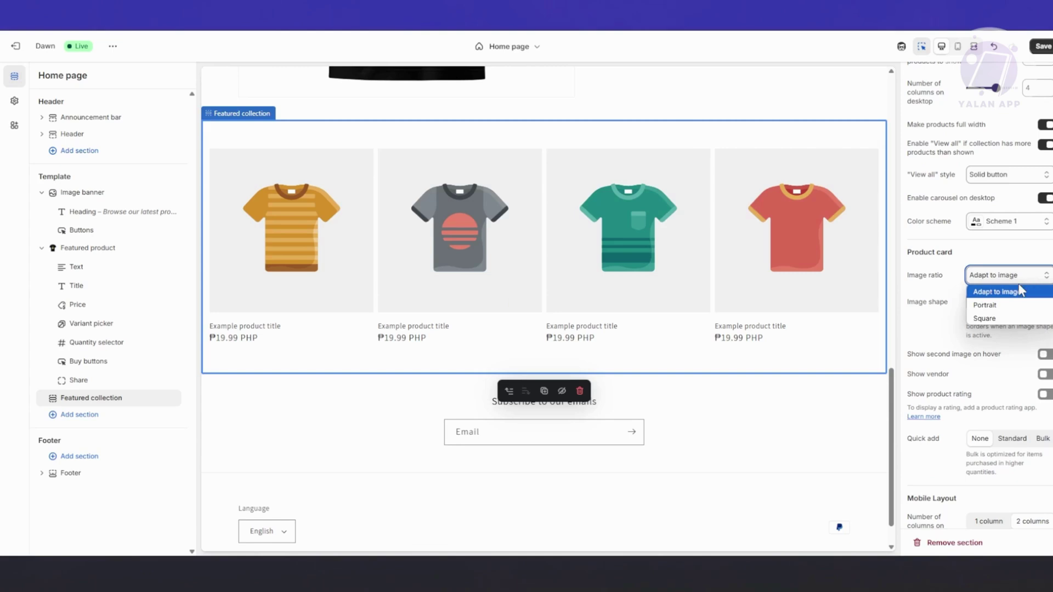
pyautogui.click(1012, 318)
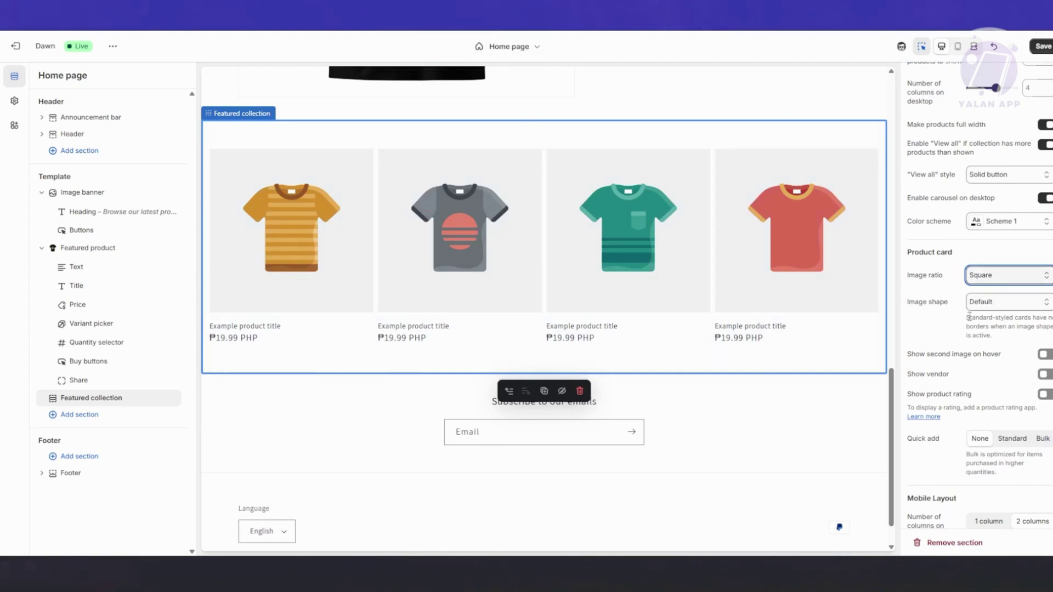
pyautogui.scroll(-3, 1002, 314)
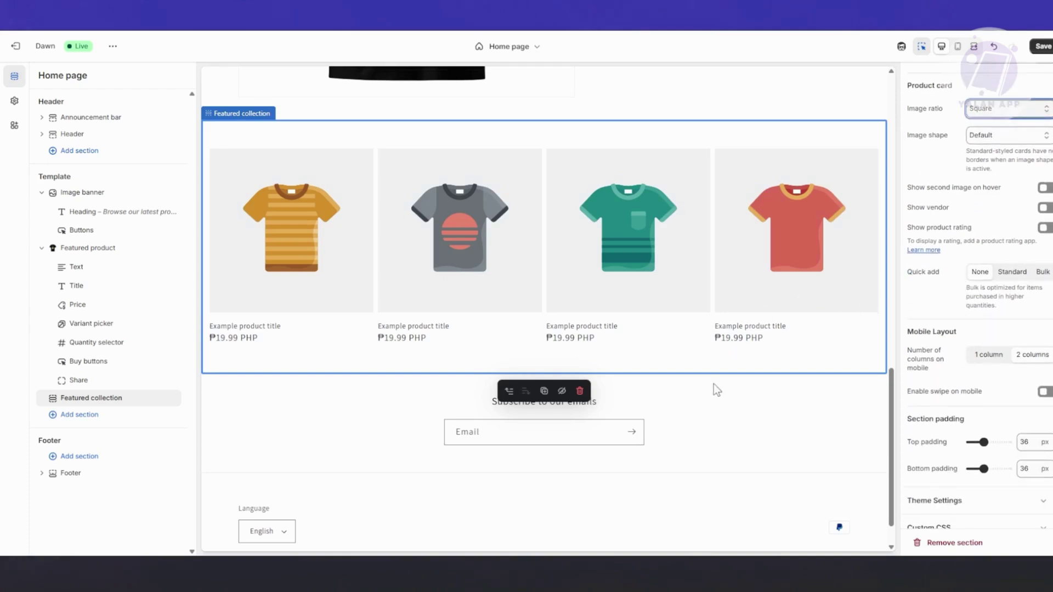
# Add a second Featured collection section and clear its heading
pyautogui.click(77, 416)
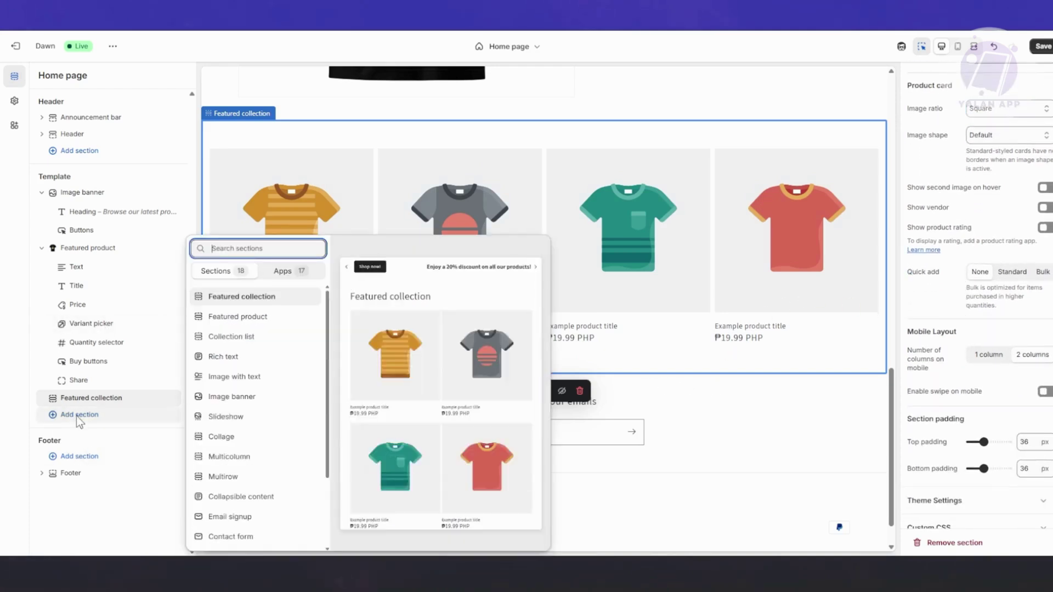
pyautogui.click(258, 298)
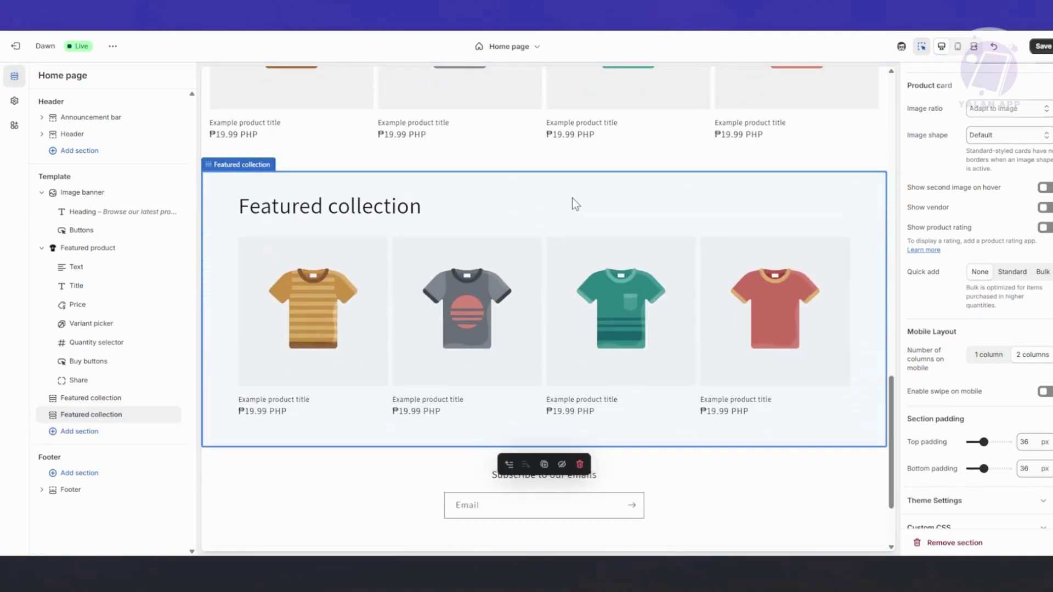
pyautogui.scroll(7, 964, 172)
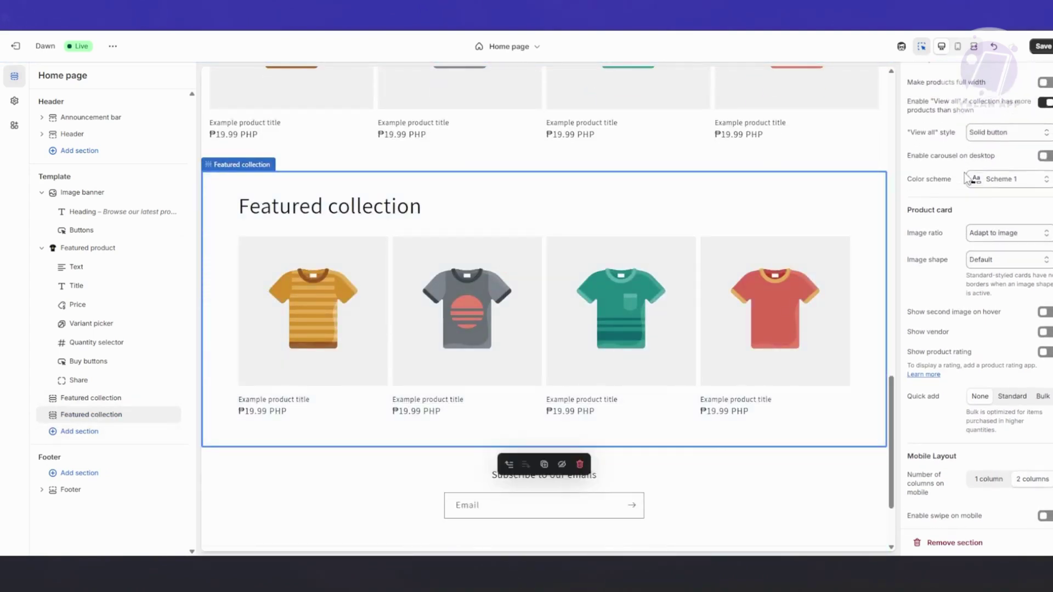
pyautogui.scroll(1, 998, 133)
pyautogui.tripleClick(999, 135)
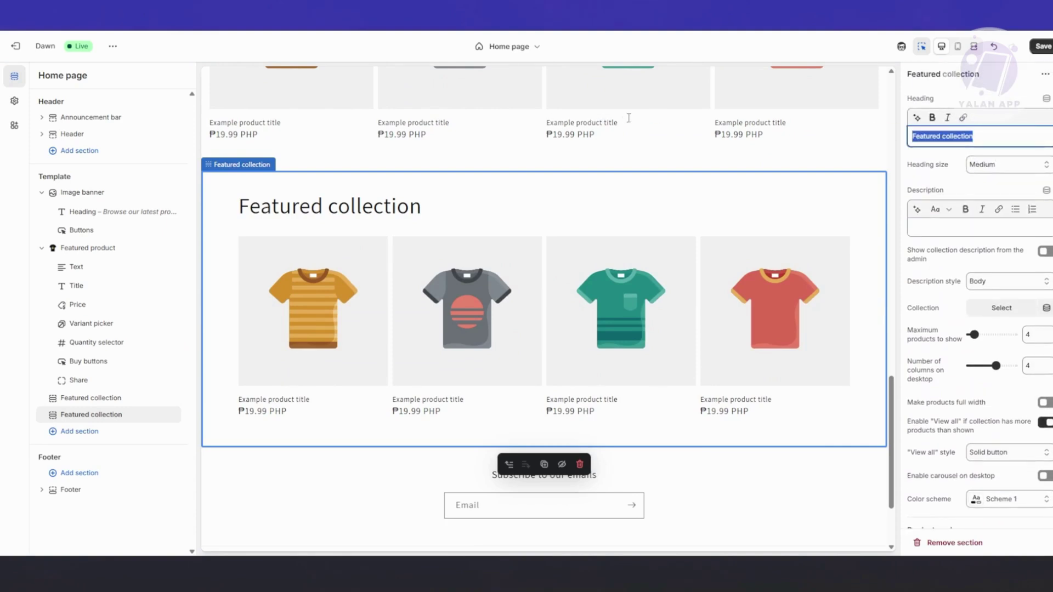
pyautogui.press('BackSpace')
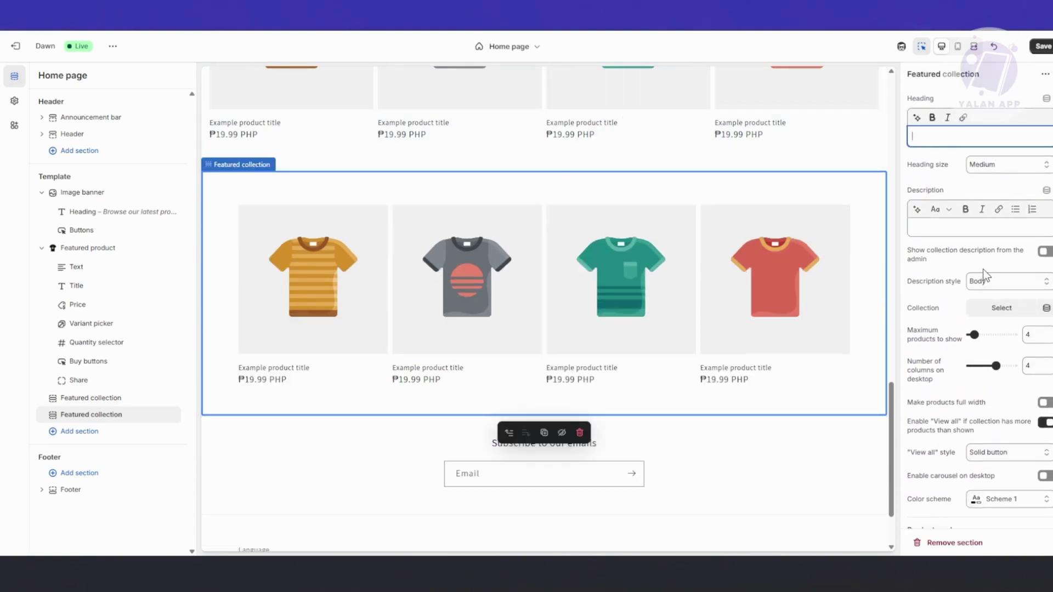
# Set the second collection's maximum products to 10 and its image ratio to Square
pyautogui.moveTo(973, 334); pyautogui.dragTo(986, 334)
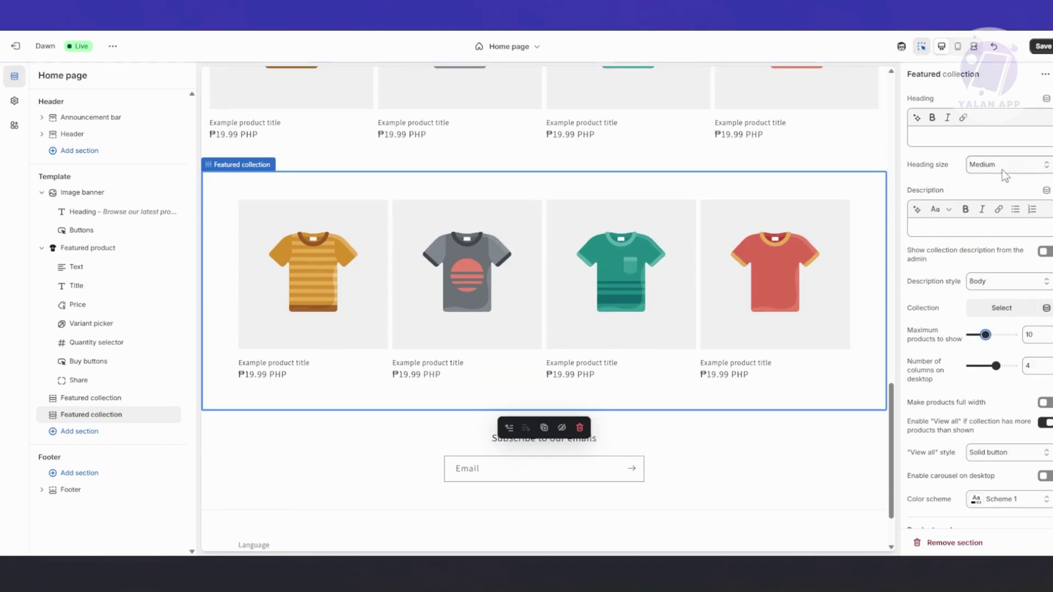
pyautogui.scroll(-4, 955, 317)
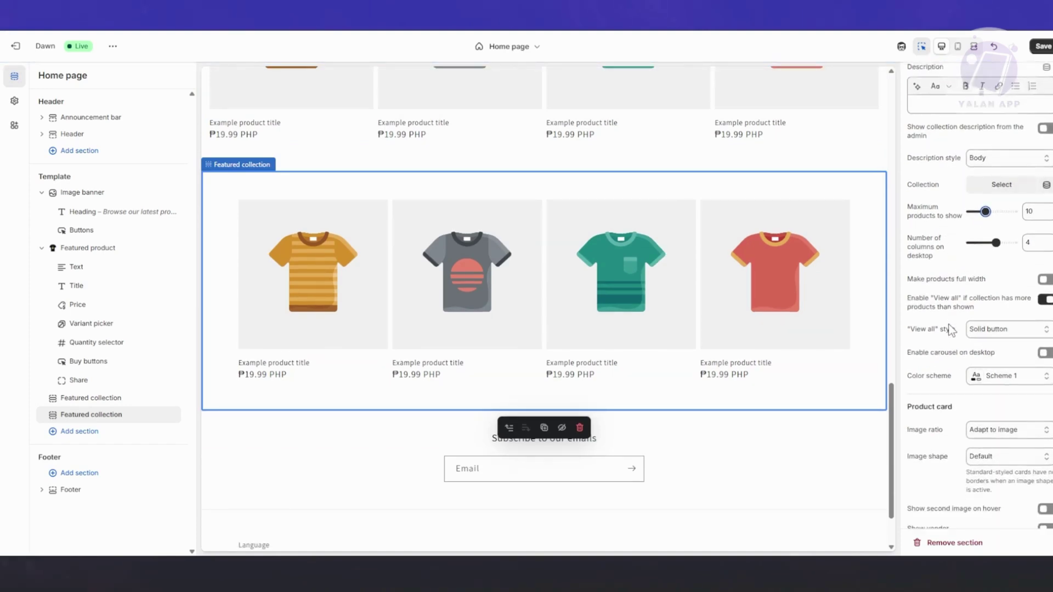
pyautogui.click(987, 334)
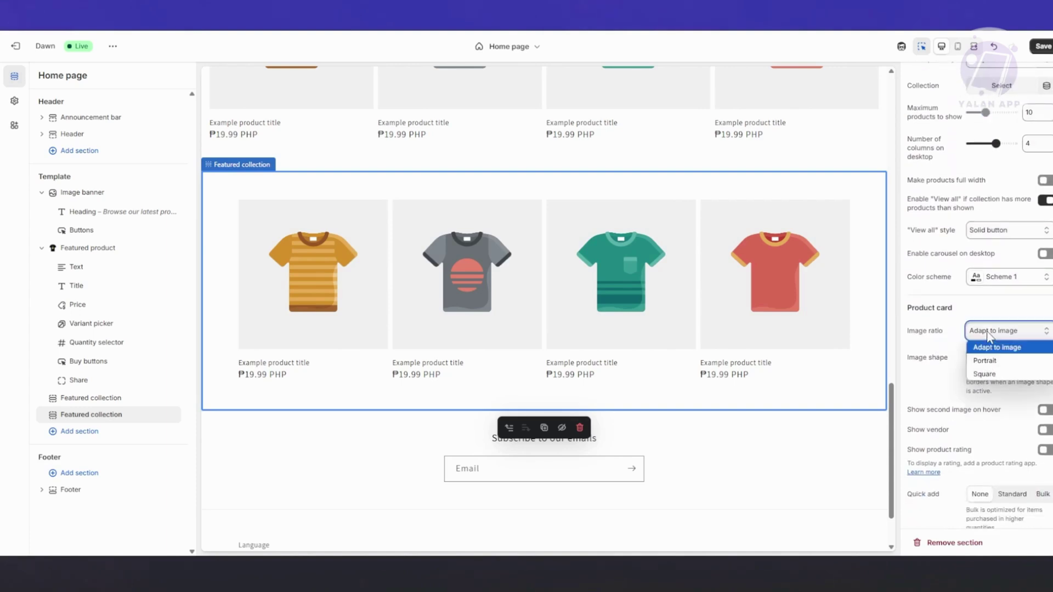
pyautogui.click(985, 372)
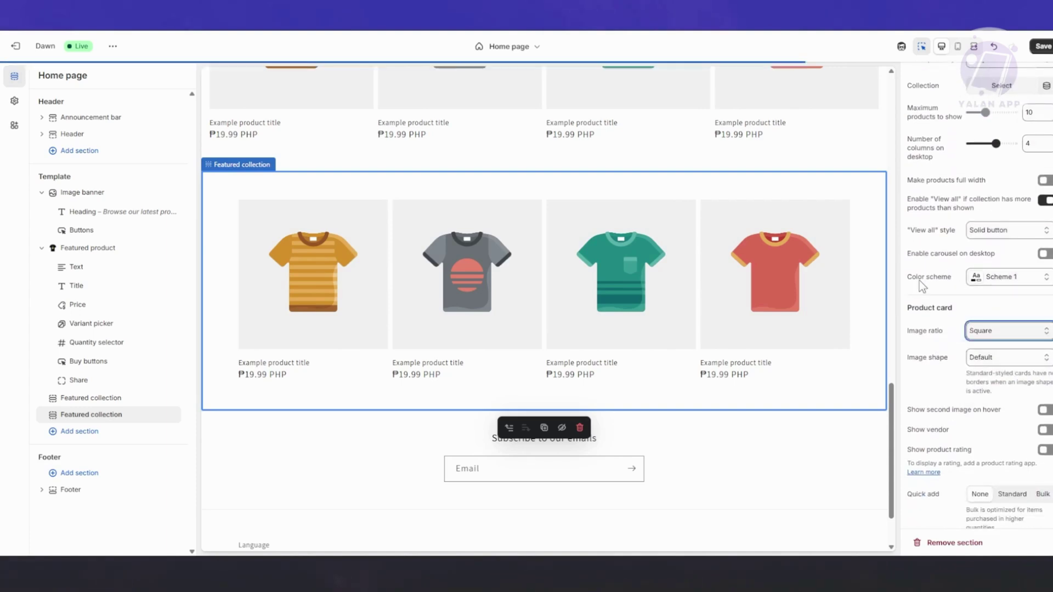
pyautogui.scroll(2, 924, 340)
pyautogui.scroll(5, 823, 381)
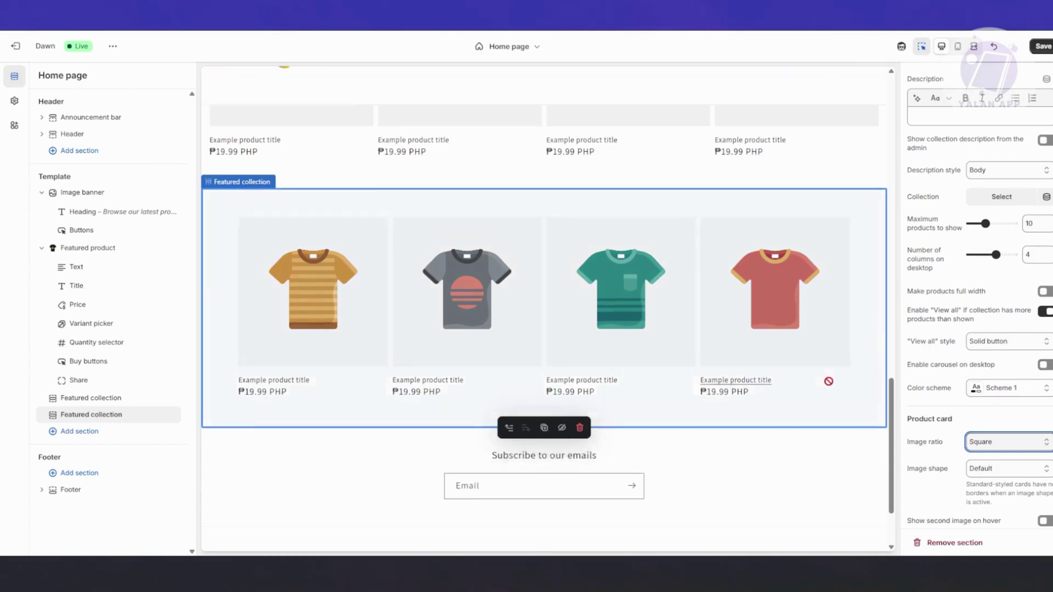